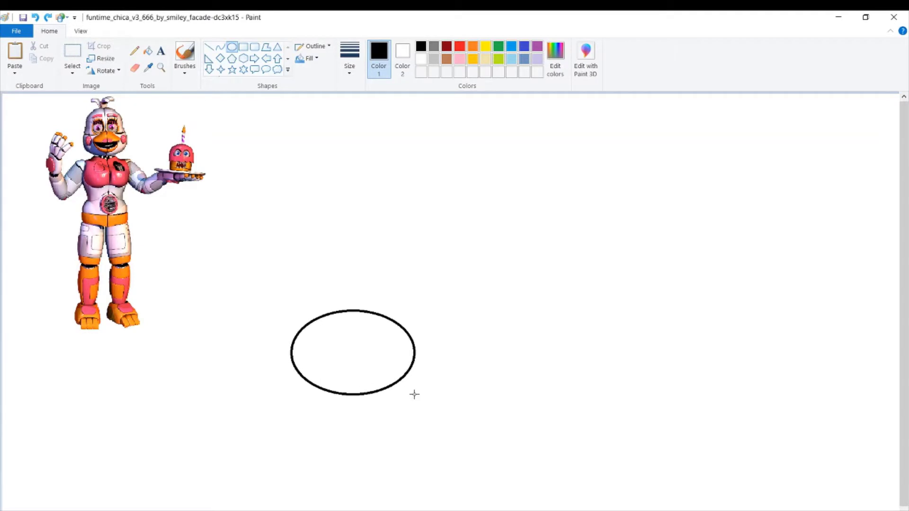
# Draw a black circle and place it over the upper half of the wide oval to form the character's head.
pyautogui.moveTo(481, 239); pyautogui.dragTo(596, 349)
pyautogui.moveTo(552, 317); pyautogui.dragTo(369, 341)
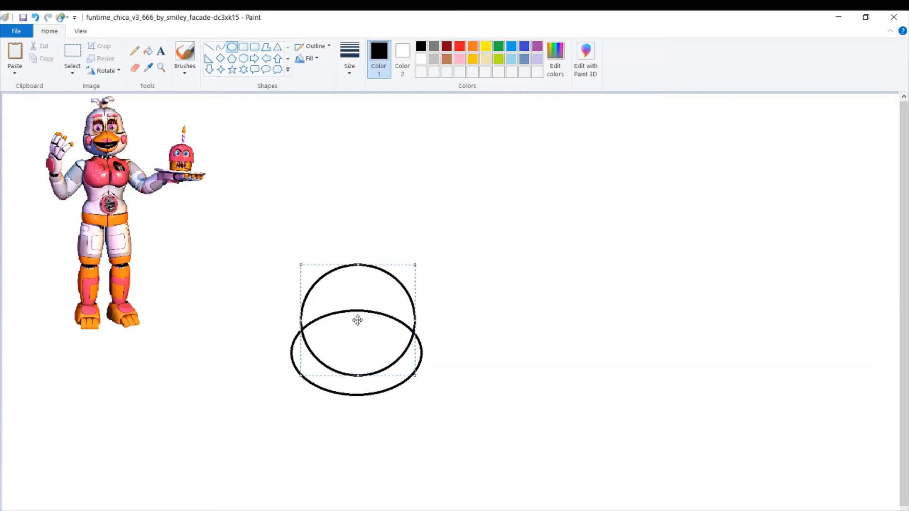
pyautogui.moveTo(359, 264); pyautogui.dragTo(358, 264)
pyautogui.click(428, 169)
# Erase the points where the circle and oval outlines cross on both sides of the head, undoing the last erasure of the inner line.
pyautogui.click(135, 68)
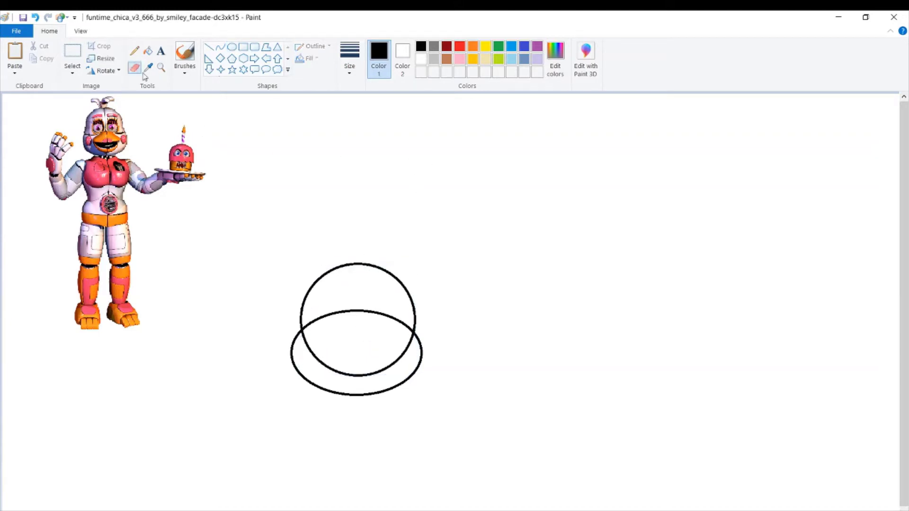
pyautogui.click(35, 17)
pyautogui.moveTo(309, 343); pyautogui.dragTo(301, 330)
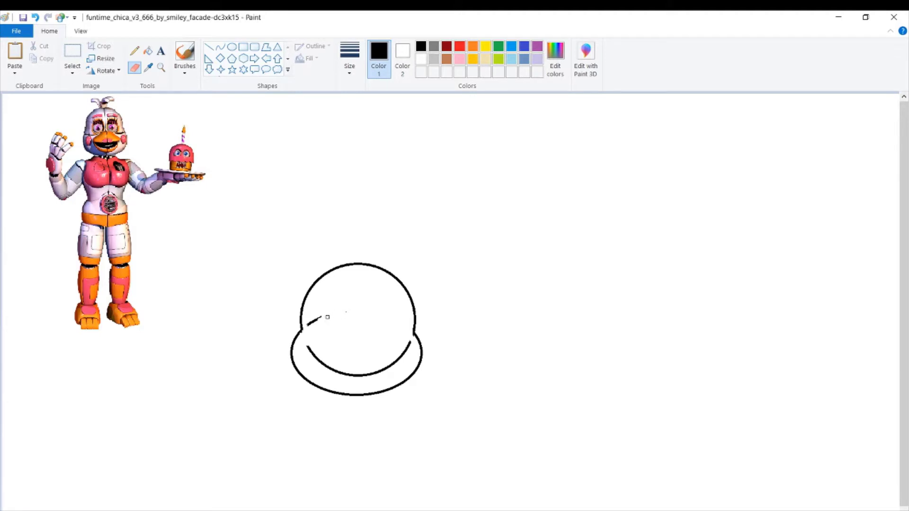
pyautogui.click(35, 18)
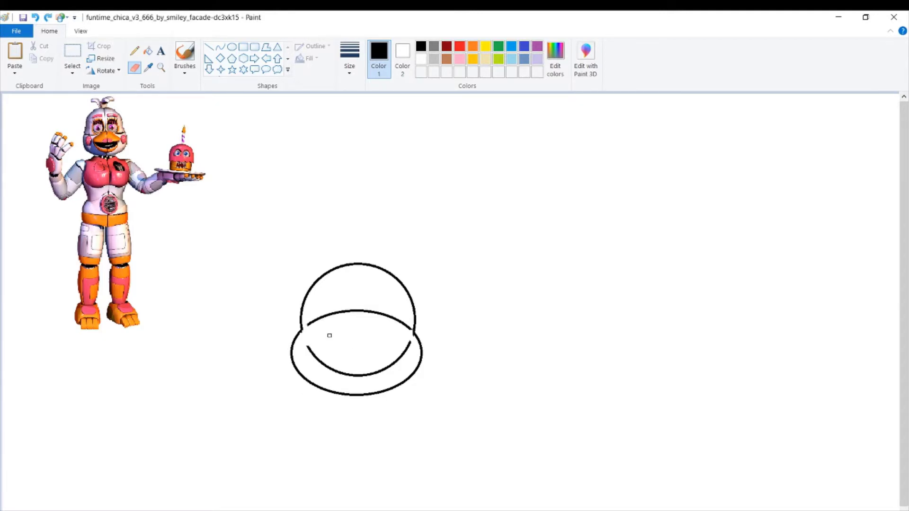
# Fill the two arcs inside the head with white, leaving a single outer head outline.
pyautogui.click(147, 50)
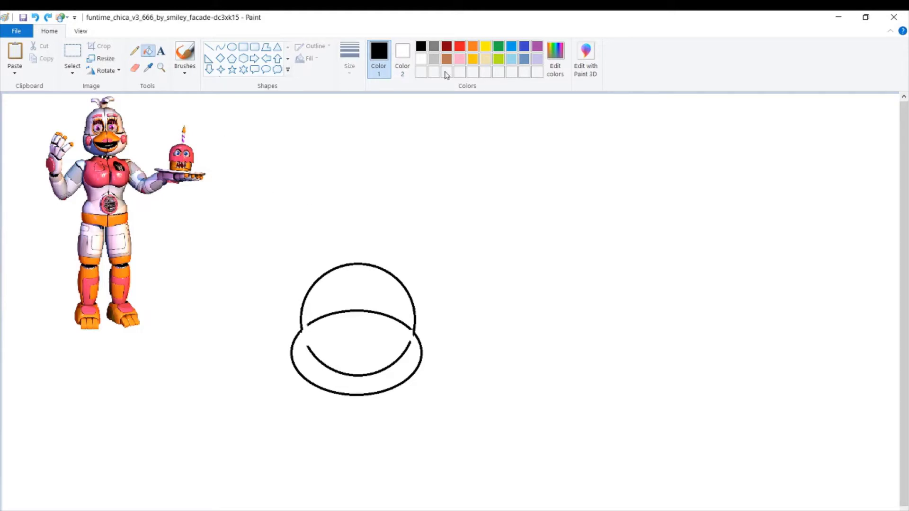
pyautogui.click(421, 59)
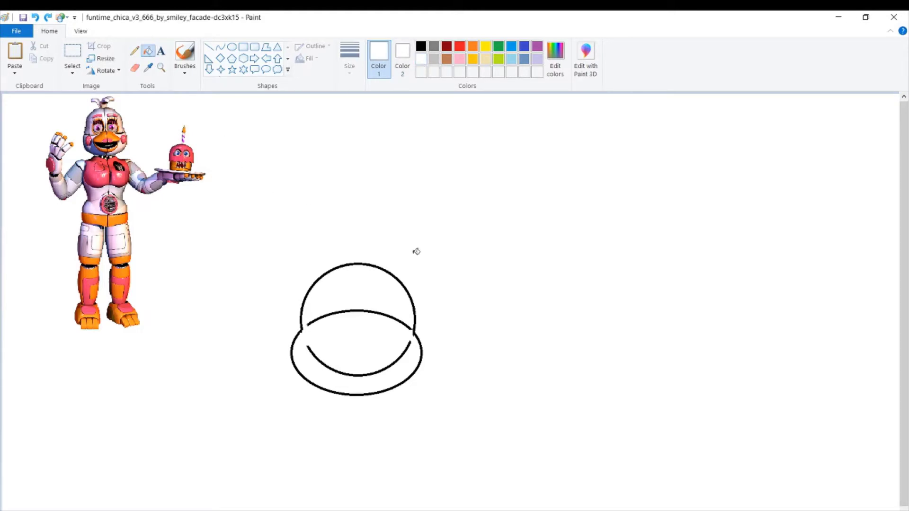
pyautogui.click(388, 314)
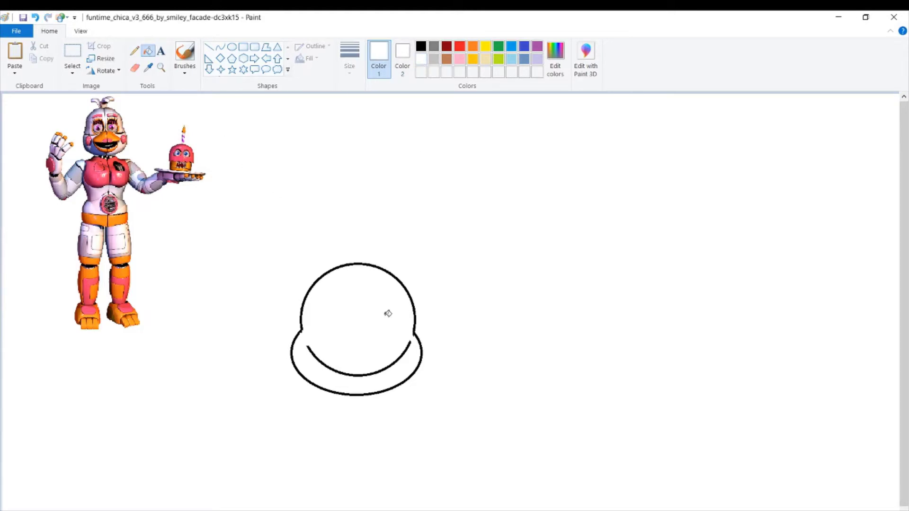
pyautogui.click(384, 367)
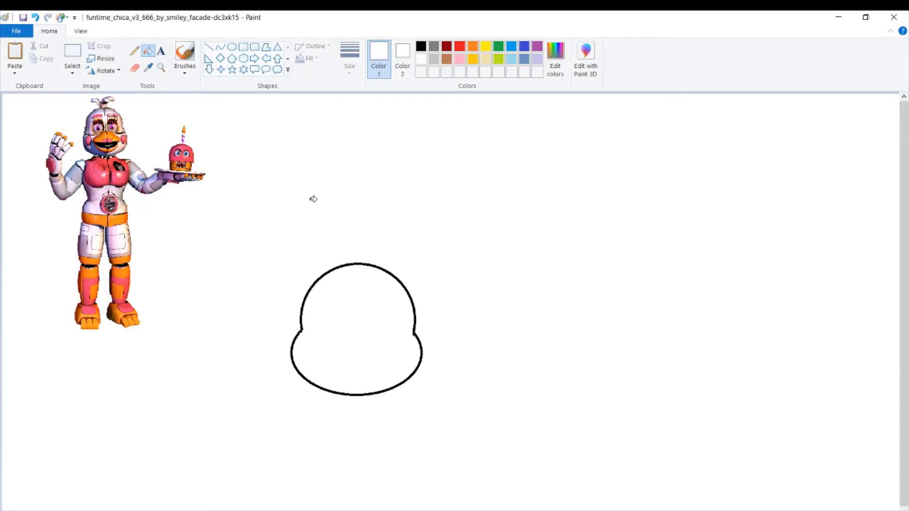
# Choose the Curve tool with black as the drawing colour.
pyautogui.click(208, 47)
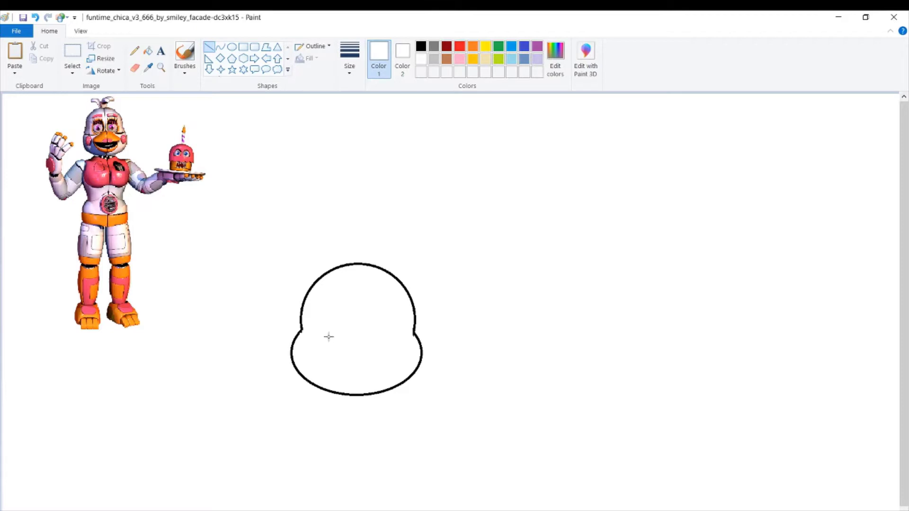
pyautogui.click(219, 48)
pyautogui.click(421, 46)
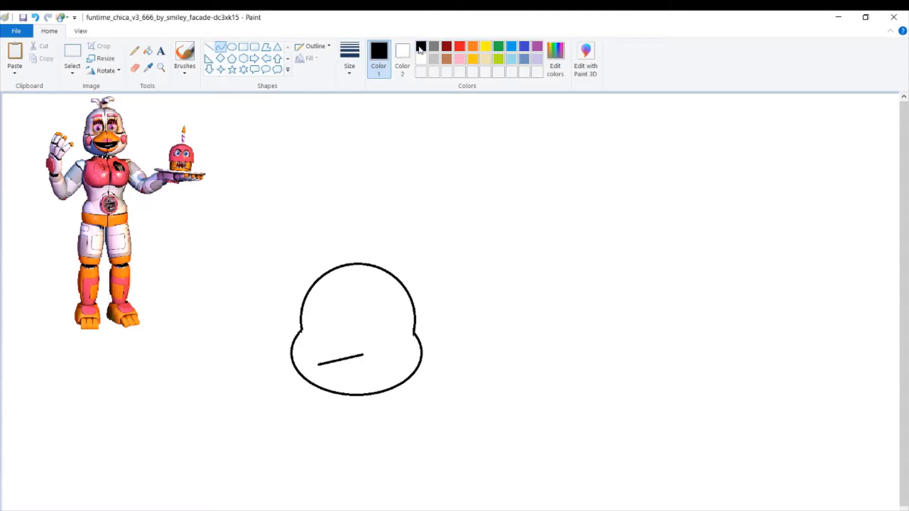
pyautogui.click(36, 17)
pyautogui.moveTo(318, 360)
pyautogui.mouseDown()
pyautogui.moveTo(386, 343)
pyautogui.moveTo(358, 354)
pyautogui.moveTo(371, 368)
pyautogui.moveTo(345, 357)
pyautogui.moveTo(355, 359)
pyautogui.mouseUp()
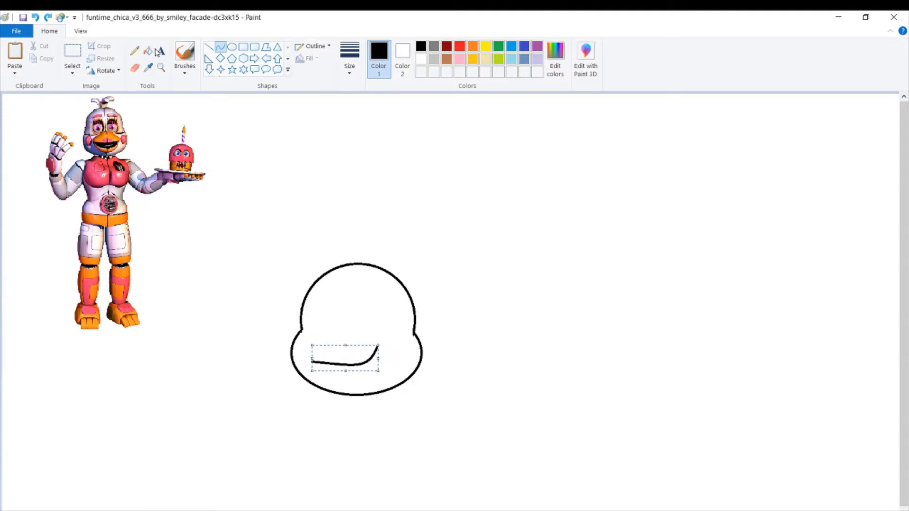
pyautogui.click(209, 47)
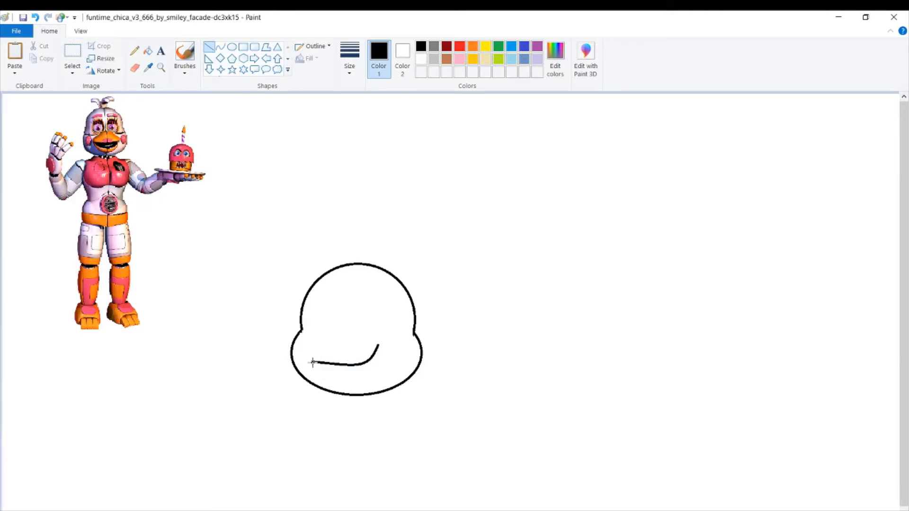
pyautogui.moveTo(312, 363); pyautogui.dragTo(365, 336)
pyautogui.click(35, 17)
pyautogui.click(35, 18)
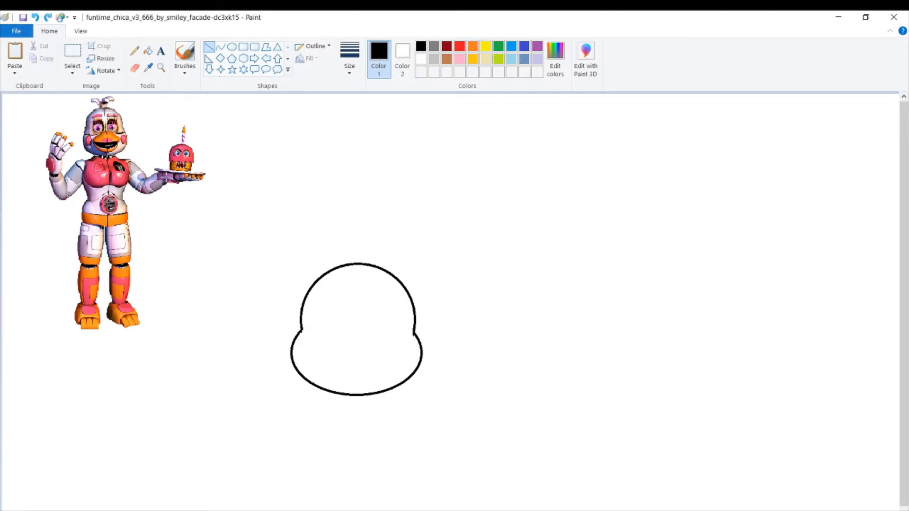
# Draw a black beak in the middle of the face, using a curve for the mouth line and straight lines for the outer edges.
pyautogui.click(220, 46)
pyautogui.moveTo(328, 357)
pyautogui.mouseDown()
pyautogui.moveTo(363, 336)
pyautogui.moveTo(356, 360)
pyautogui.moveTo(370, 345)
pyautogui.mouseUp()
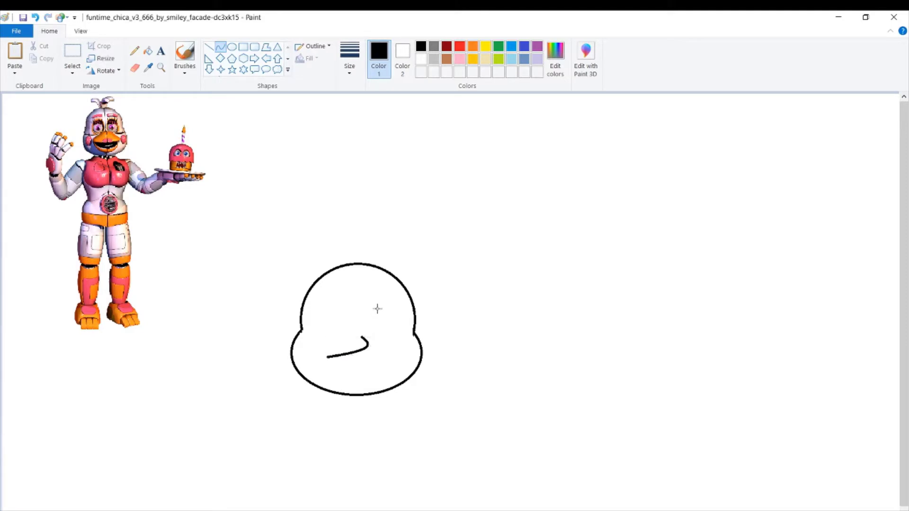
pyautogui.click(209, 47)
pyautogui.moveTo(353, 327)
pyautogui.mouseDown()
pyautogui.moveTo(326, 357)
pyautogui.moveTo(367, 365)
pyautogui.mouseUp()
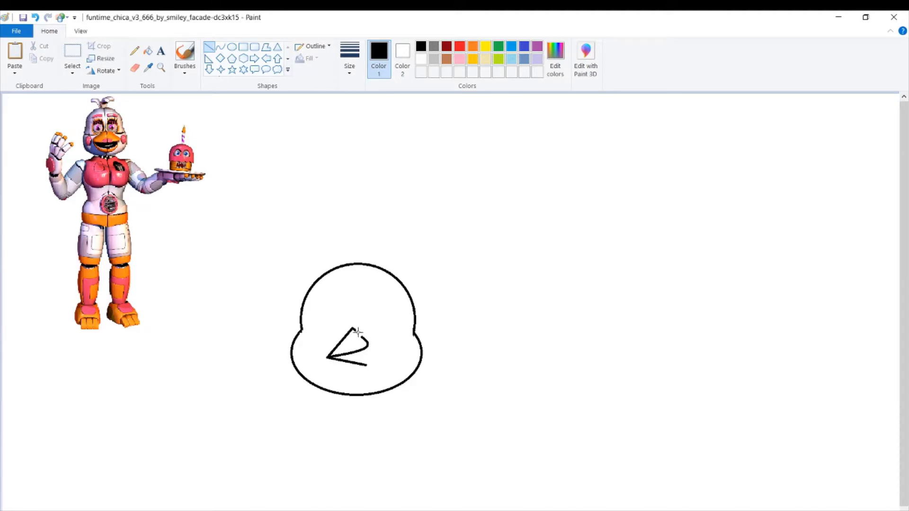
pyautogui.moveTo(353, 328)
pyautogui.mouseDown()
pyautogui.moveTo(376, 340)
pyautogui.moveTo(367, 349)
pyautogui.mouseUp()
pyautogui.click(386, 329)
pyautogui.moveTo(366, 346); pyautogui.dragTo(368, 365)
# Fill the upper and lower parts of the beak with orange.
pyautogui.click(148, 51)
pyautogui.click(466, 49)
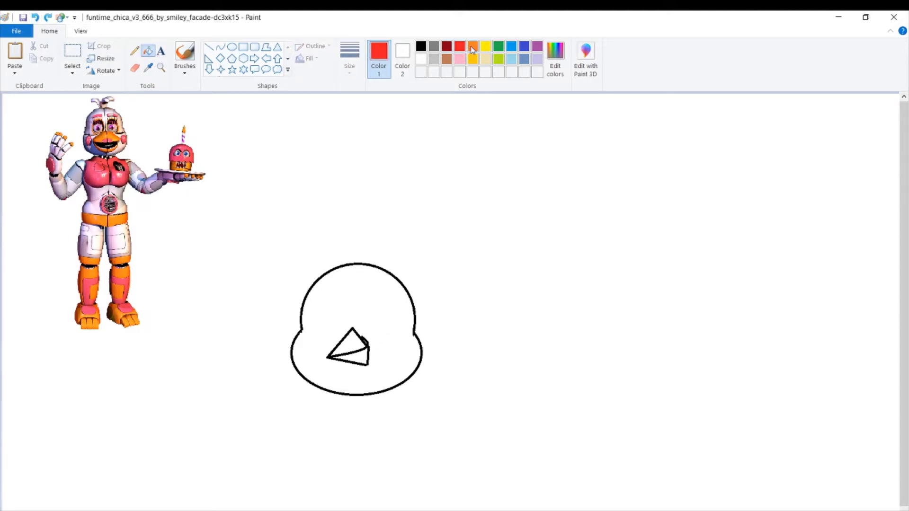
pyautogui.click(360, 340)
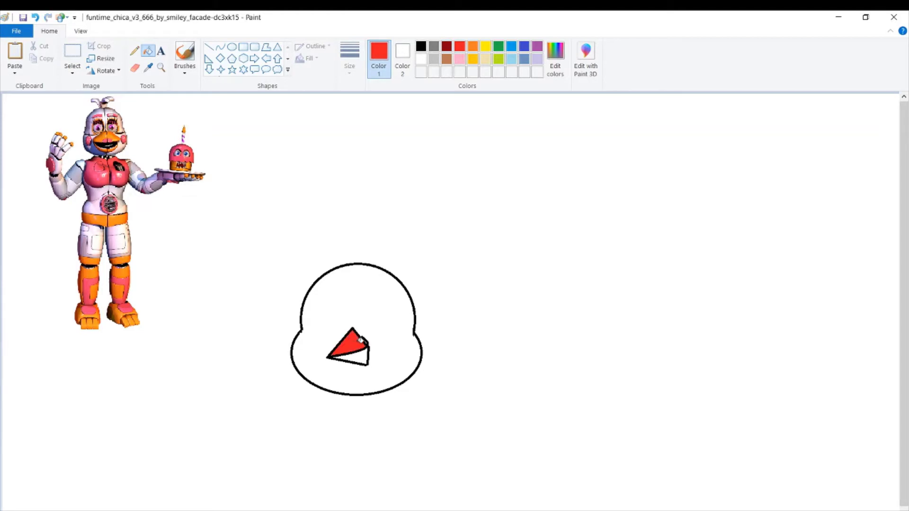
pyautogui.click(35, 17)
pyautogui.click(473, 47)
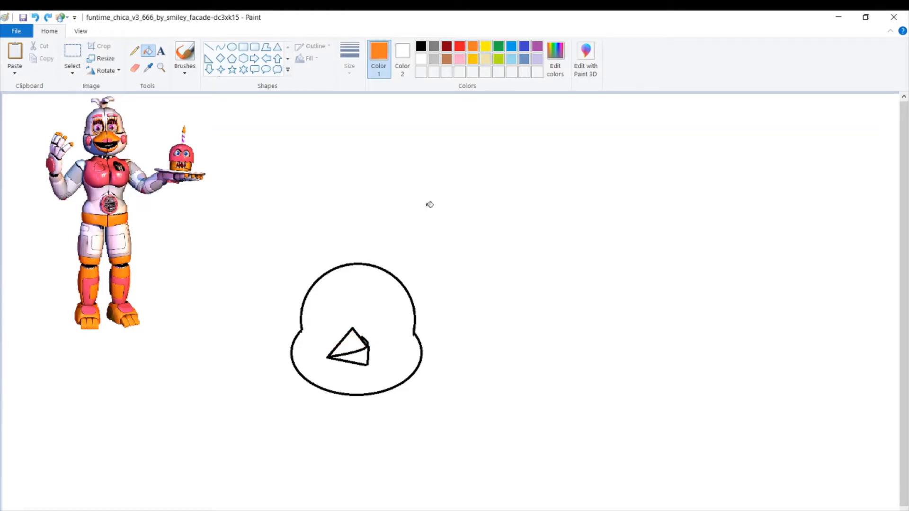
pyautogui.click(354, 341)
pyautogui.click(366, 353)
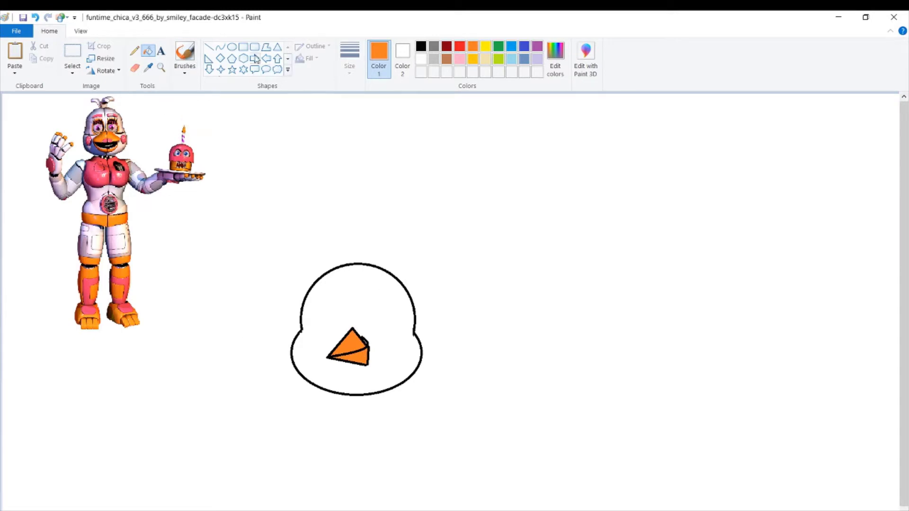
# Draw two orange oval eye outlines above the beak, one on each side of the face.
pyautogui.click(231, 47)
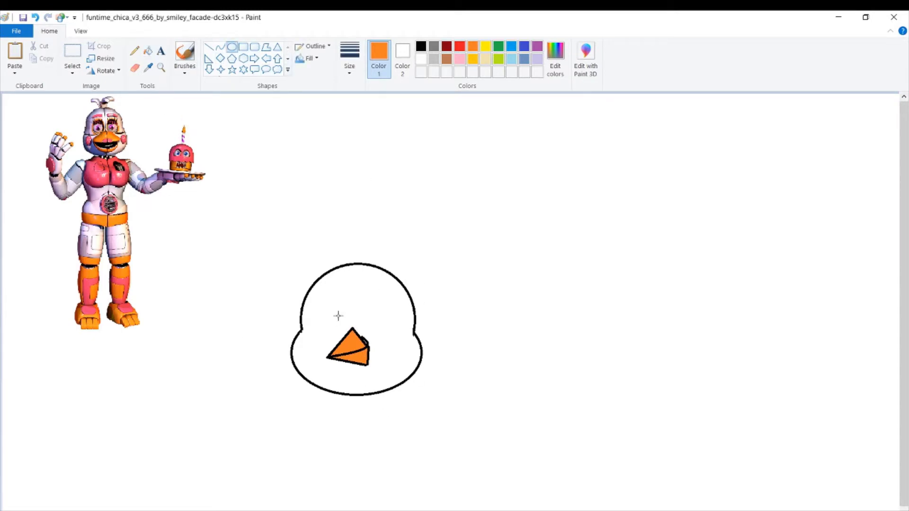
pyautogui.moveTo(355, 297); pyautogui.dragTo(358, 318)
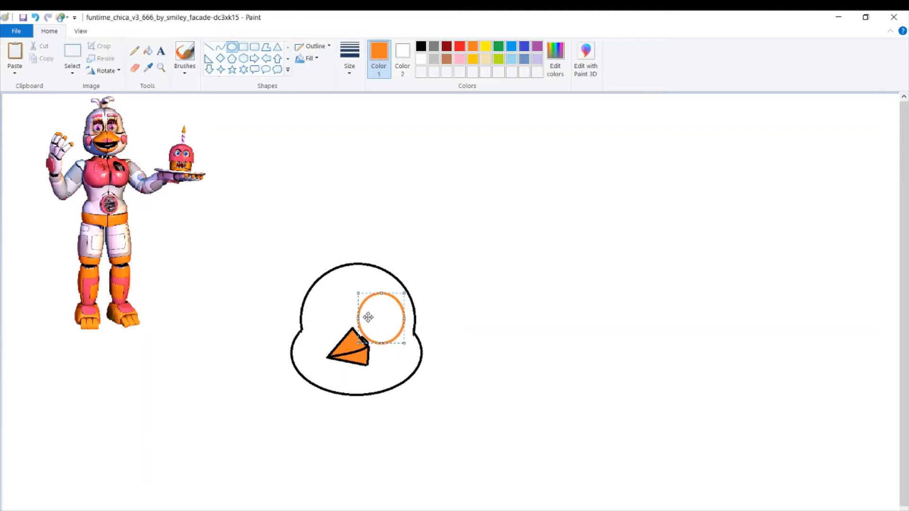
pyautogui.moveTo(304, 299); pyautogui.dragTo(305, 323)
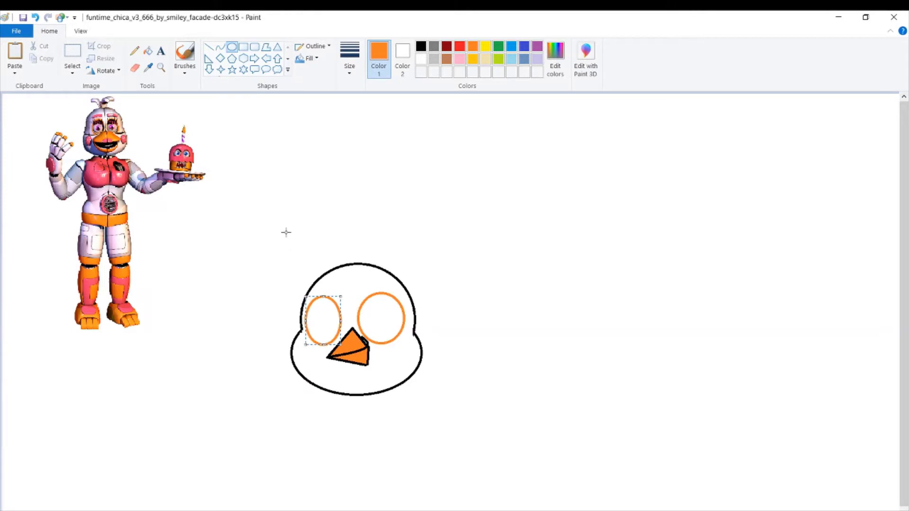
pyautogui.click(286, 232)
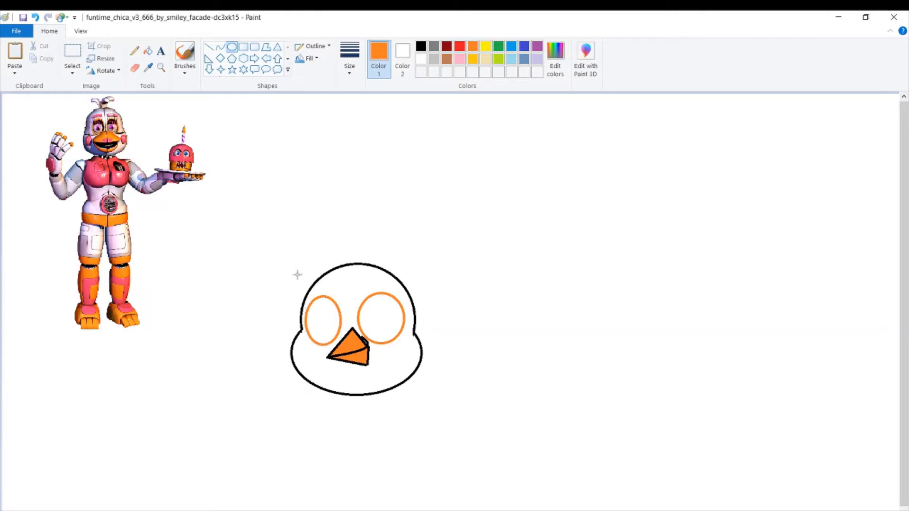
# Draw a smaller black oval inside each orange eye outline for the irises.
pyautogui.click(421, 46)
pyautogui.moveTo(314, 299); pyautogui.dragTo(339, 340)
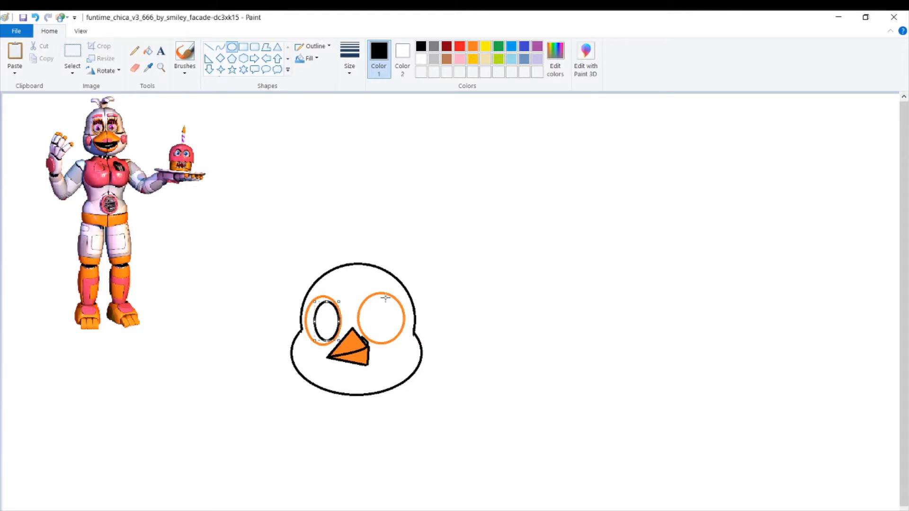
pyautogui.moveTo(379, 293); pyautogui.dragTo(387, 320)
pyautogui.click(459, 59)
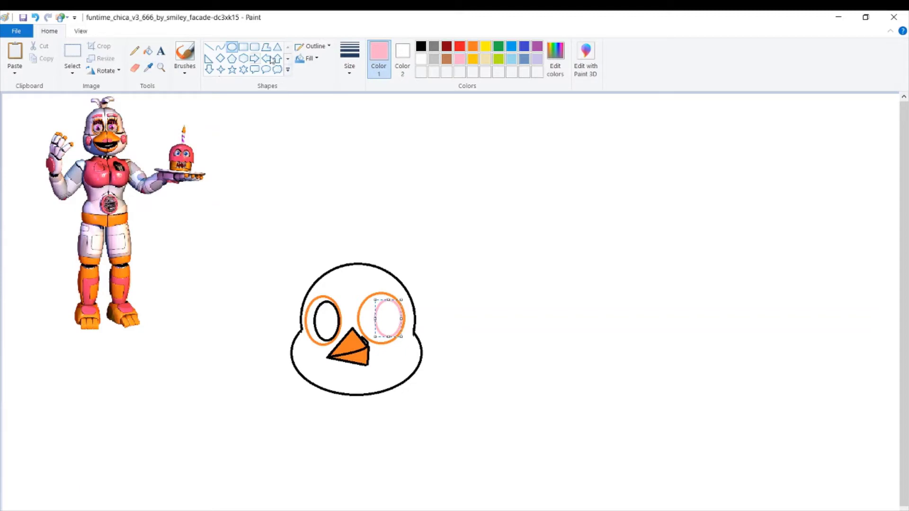
pyautogui.click(421, 46)
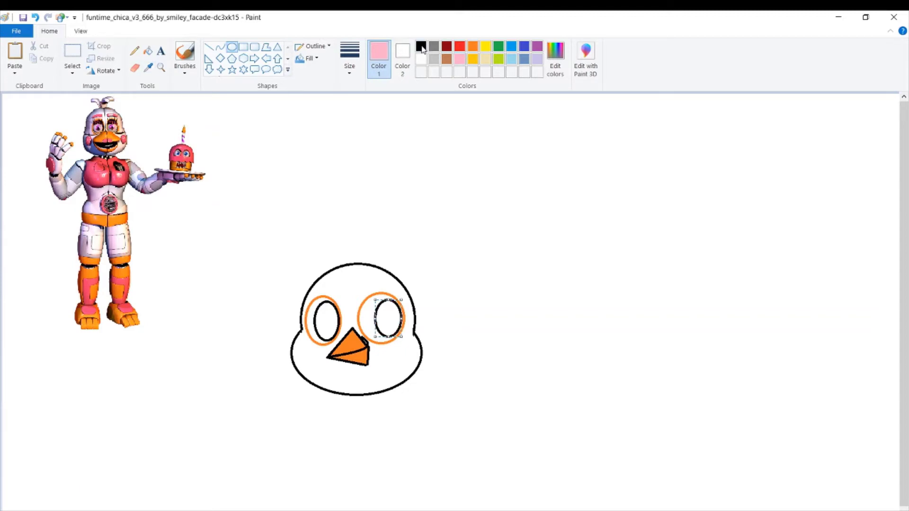
# Fill both irises with a custom pink of red 255, green 100 and blue 150.
pyautogui.click(148, 51)
pyautogui.click(459, 58)
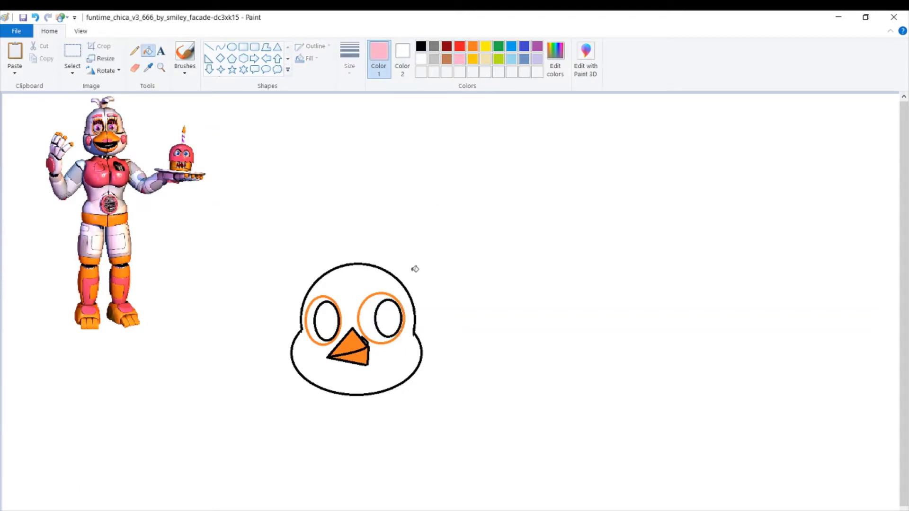
pyautogui.click(554, 61)
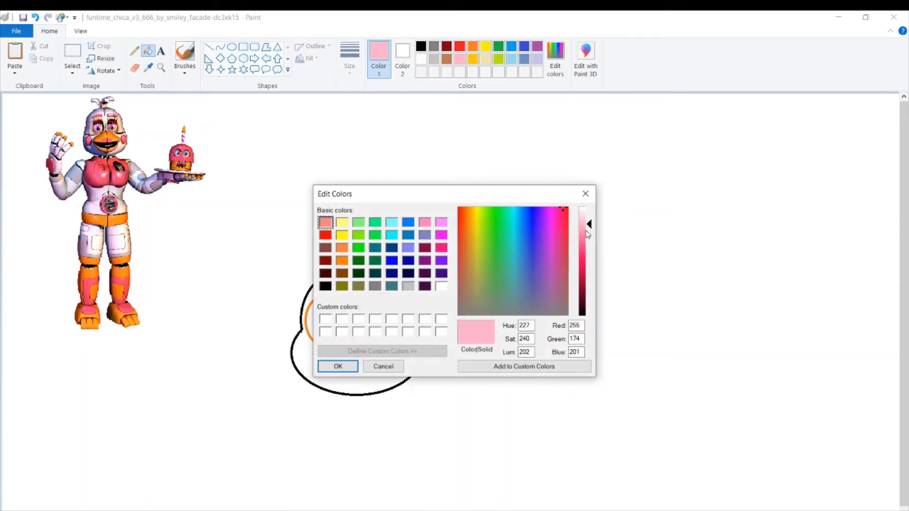
pyautogui.click(585, 230)
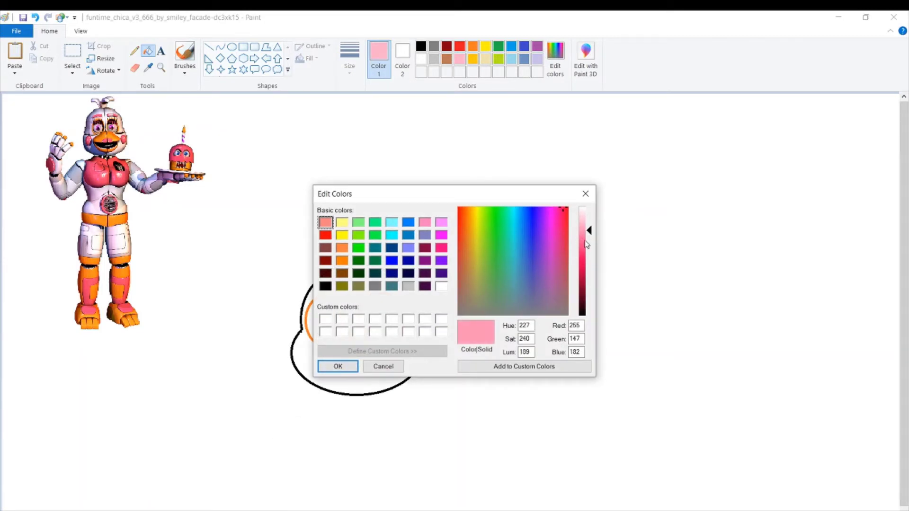
pyautogui.click(585, 240)
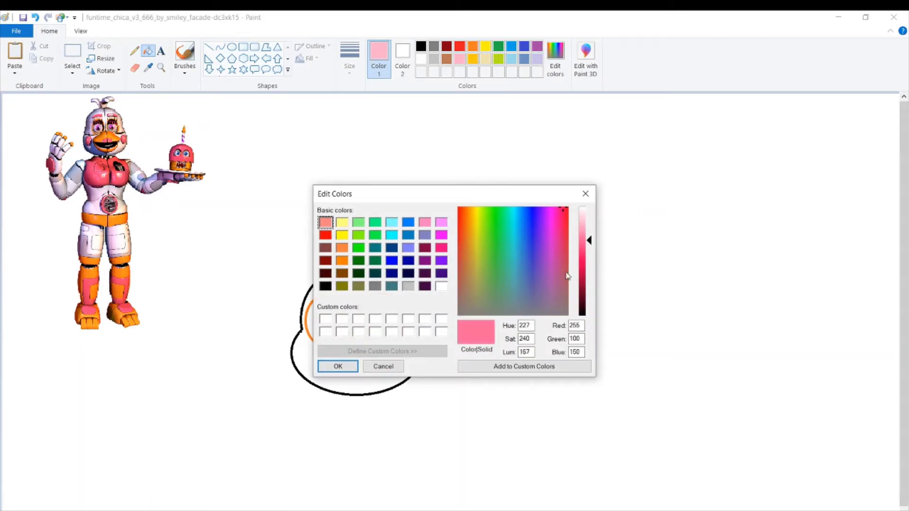
pyautogui.click(337, 366)
pyautogui.click(333, 322)
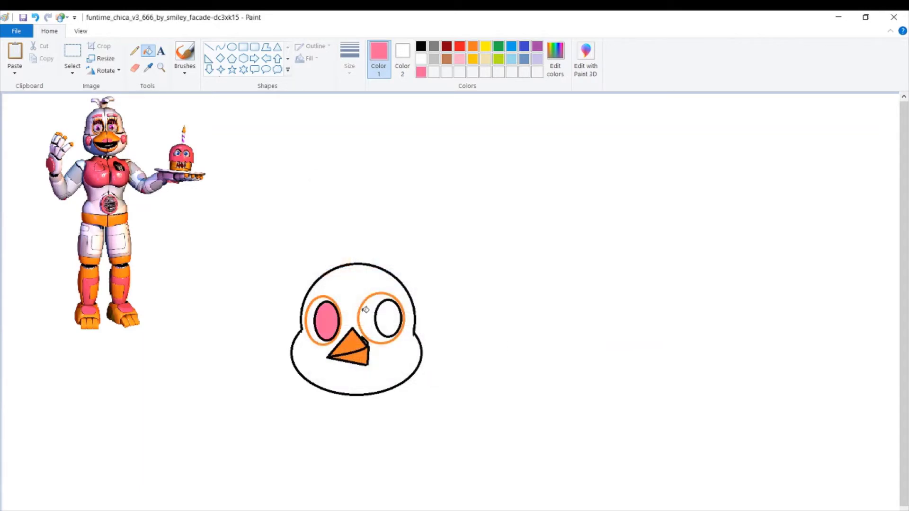
pyautogui.click(395, 316)
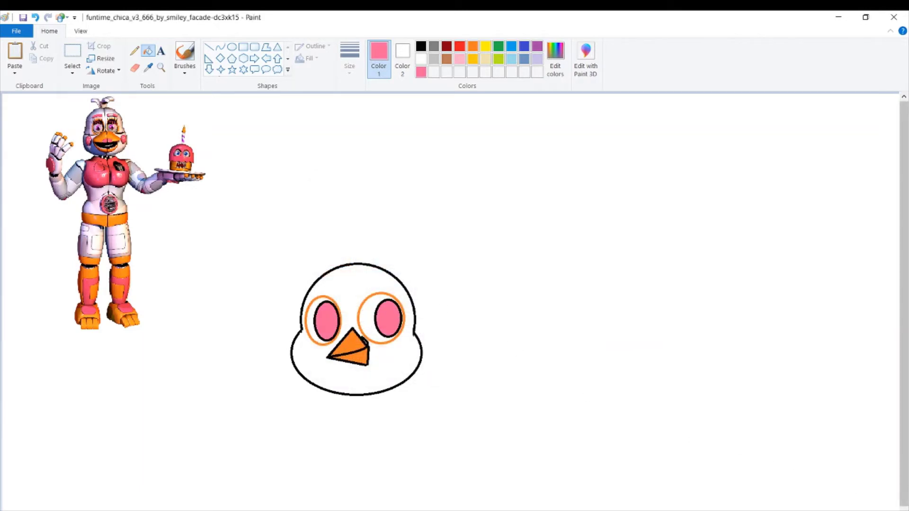
# Draw a large and a small white circle as highlights in the face's left iris and fill them white.
pyautogui.scroll(2, 838, 450)
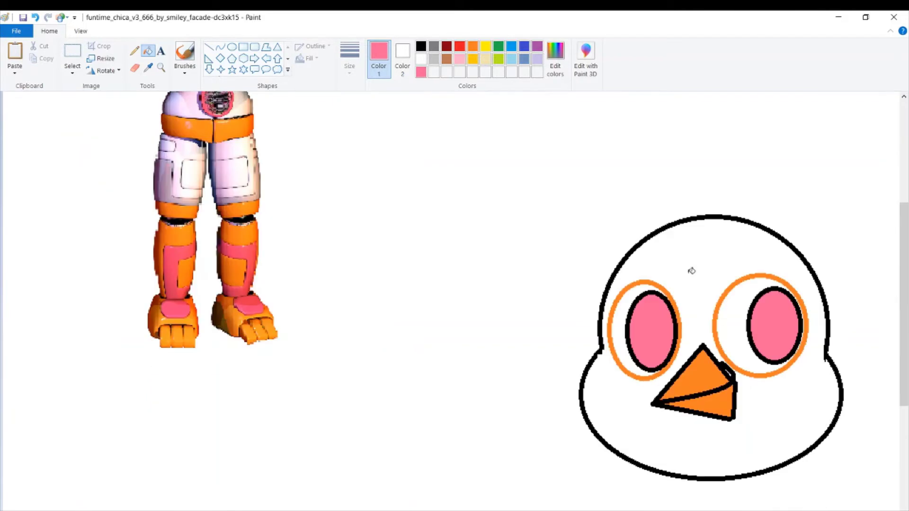
pyautogui.click(420, 59)
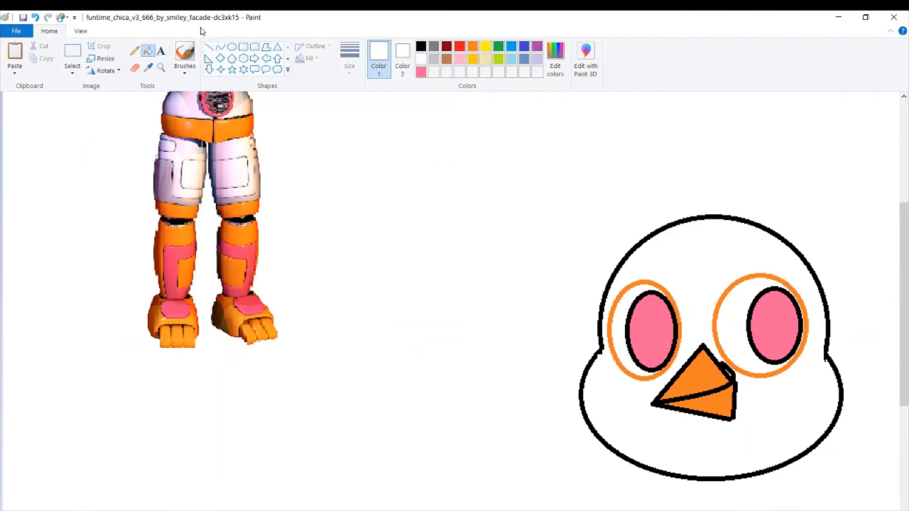
pyautogui.click(231, 47)
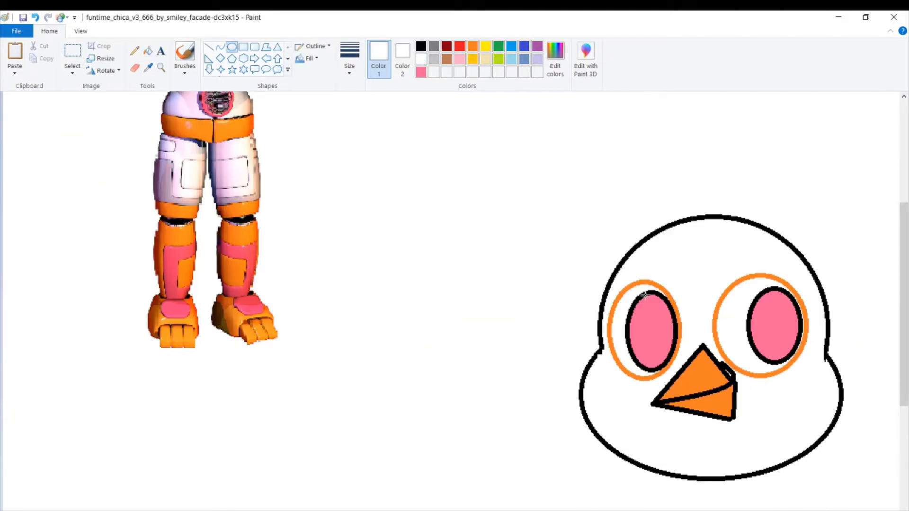
pyautogui.moveTo(645, 295)
pyautogui.mouseDown()
pyautogui.moveTo(666, 321)
pyautogui.moveTo(646, 342)
pyautogui.moveTo(652, 347)
pyautogui.mouseUp()
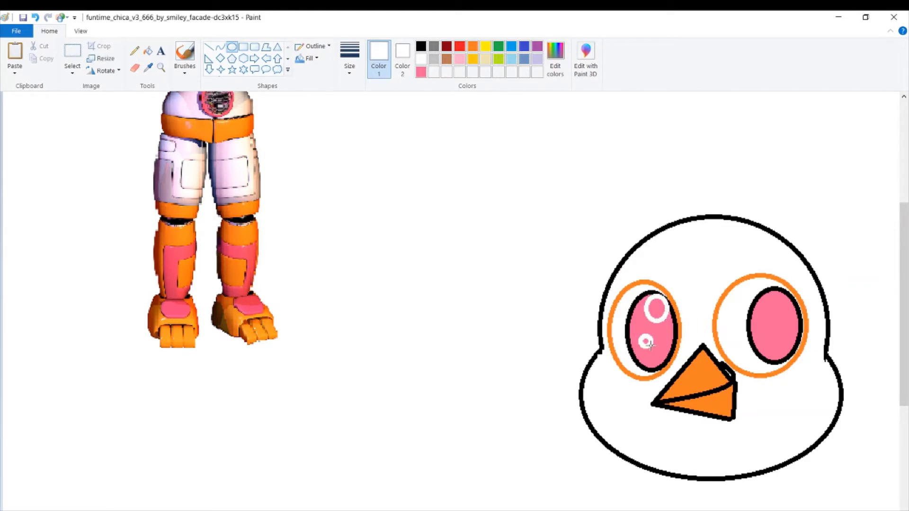
pyautogui.click(209, 46)
pyautogui.click(148, 51)
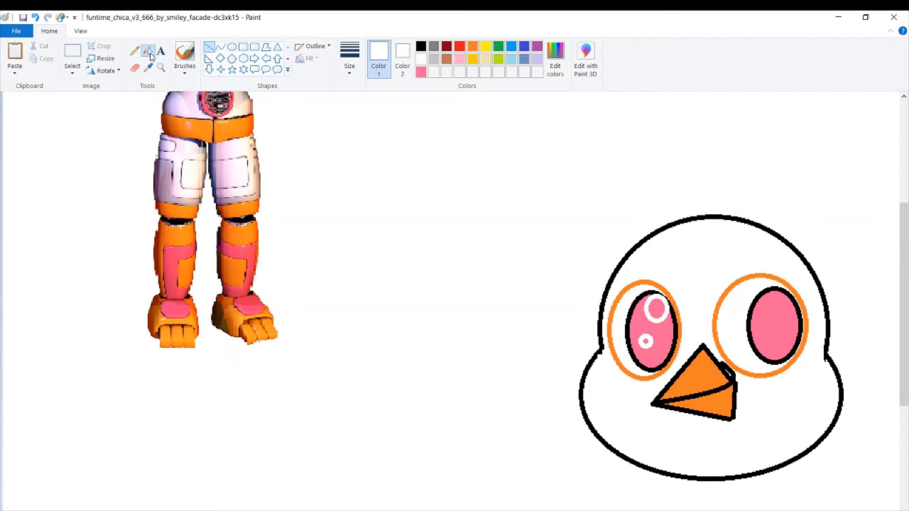
pyautogui.click(662, 307)
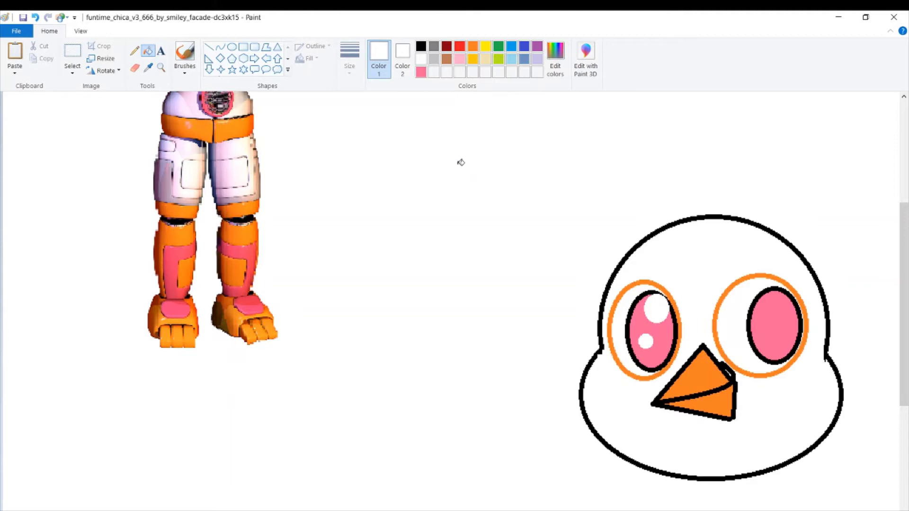
# Add one large and one small white oval highlight to the face's right iris, filling the large one white.
pyautogui.click(232, 46)
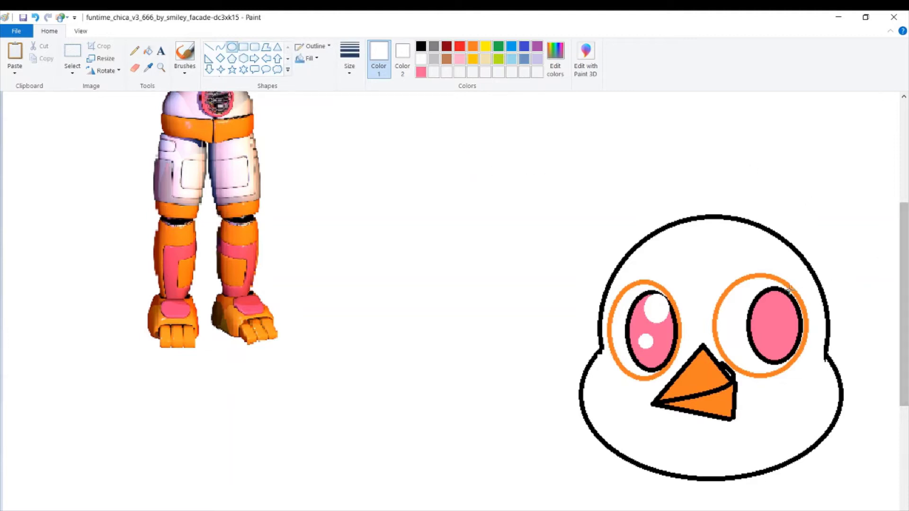
pyautogui.moveTo(774, 291)
pyautogui.mouseDown()
pyautogui.moveTo(803, 333)
pyautogui.moveTo(783, 310)
pyautogui.moveTo(768, 335)
pyautogui.mouseUp()
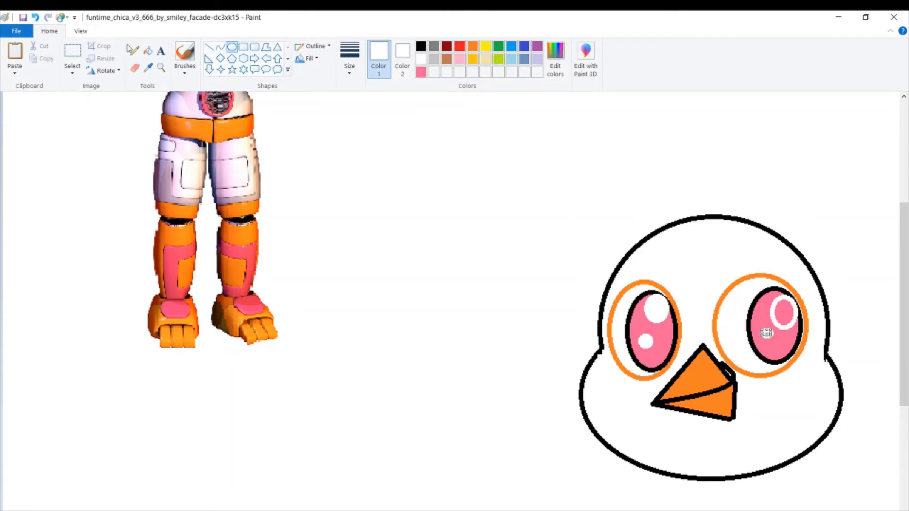
pyautogui.click(148, 51)
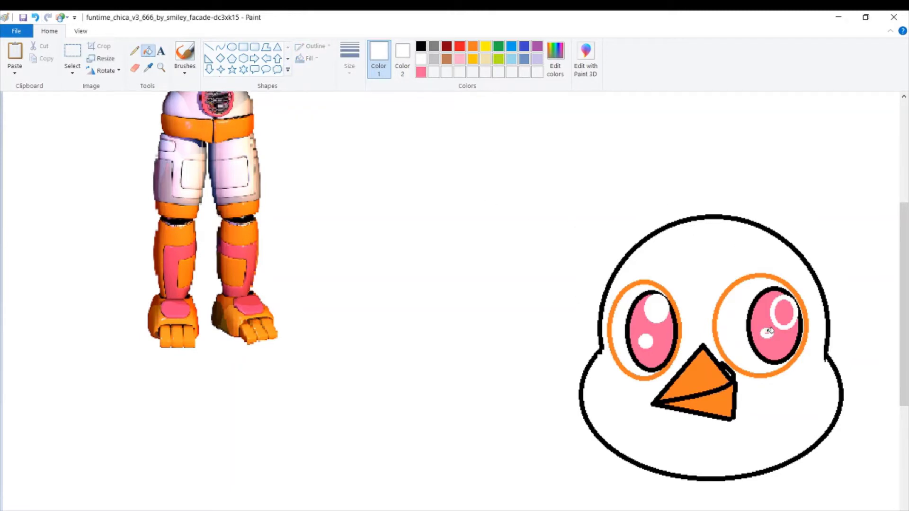
pyautogui.click(791, 312)
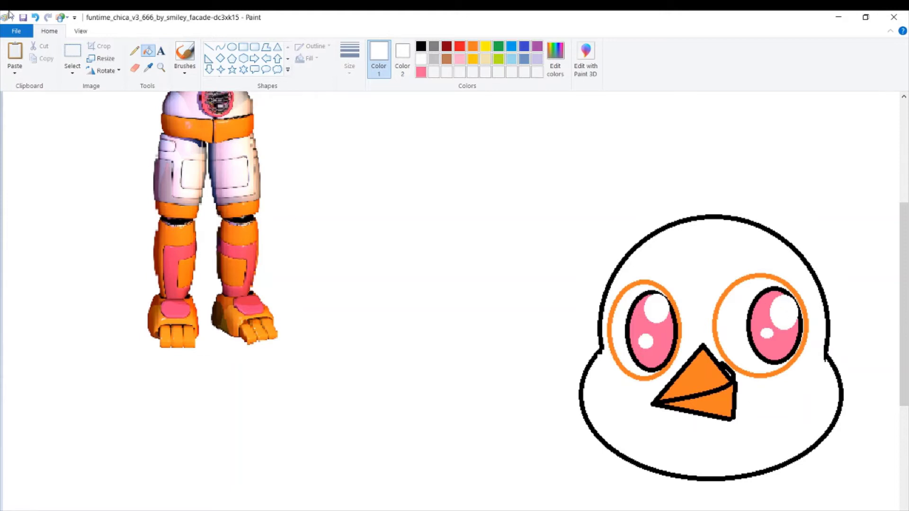
# Draw three straight black eyelashes fanning outward from the upper outer edge of each eye.
pyautogui.click(209, 52)
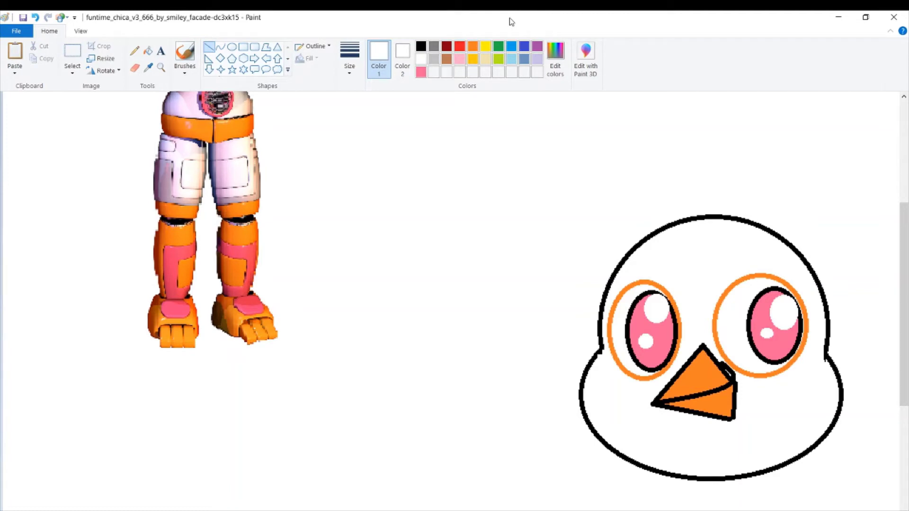
pyautogui.click(420, 47)
pyautogui.moveTo(612, 311)
pyautogui.mouseDown()
pyautogui.moveTo(574, 293)
pyautogui.moveTo(616, 272)
pyautogui.moveTo(608, 262)
pyautogui.mouseUp()
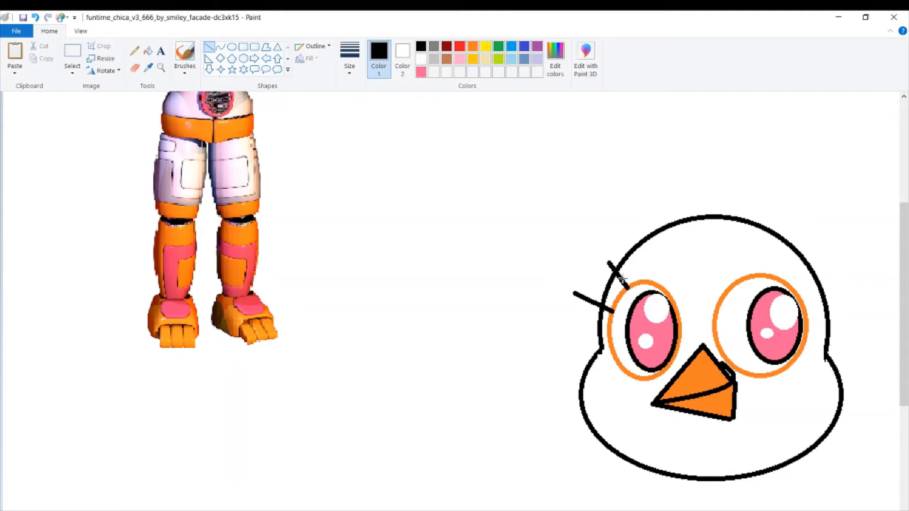
pyautogui.moveTo(616, 299); pyautogui.dragTo(585, 275)
pyautogui.moveTo(773, 280); pyautogui.dragTo(803, 253)
pyautogui.click(805, 289)
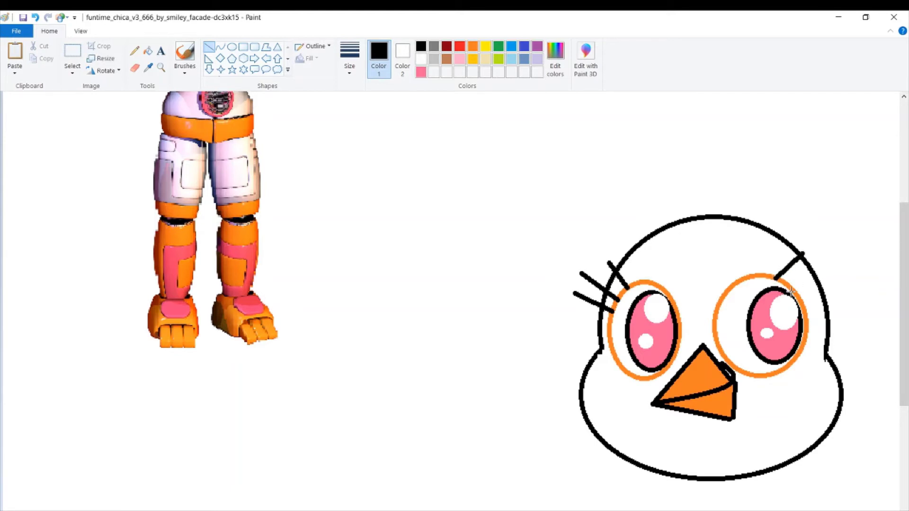
pyautogui.moveTo(791, 292); pyautogui.dragTo(840, 247)
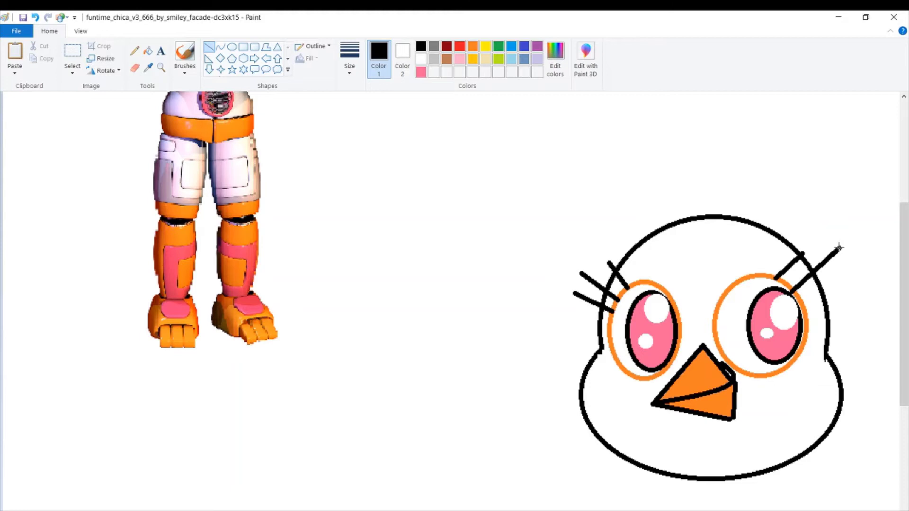
pyautogui.click(833, 287)
pyautogui.moveTo(806, 311); pyautogui.dragTo(847, 271)
# Draw curved eyebrows in the custom pink, an arched one above the left eye and a shallow downward-bowed one above the right eye.
pyautogui.scroll(-4, 448, 382)
pyautogui.scroll(2, 448, 383)
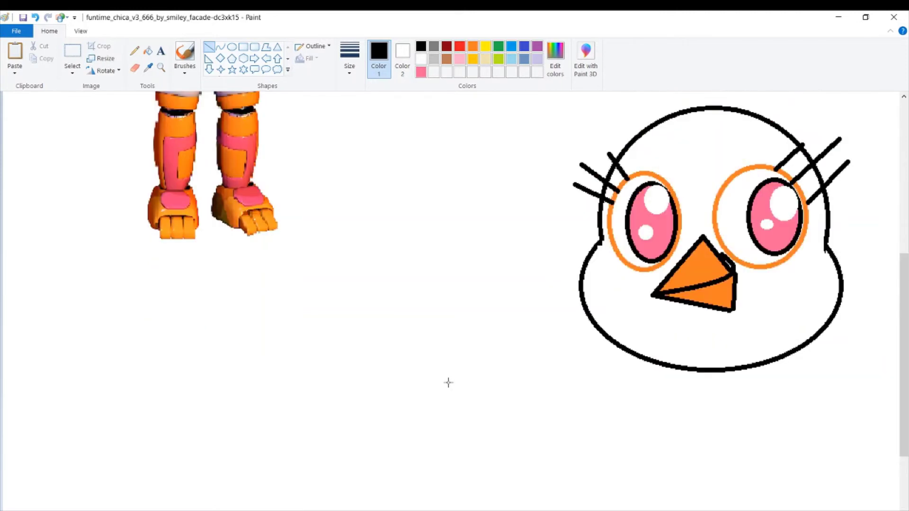
pyautogui.scroll(6, 448, 383)
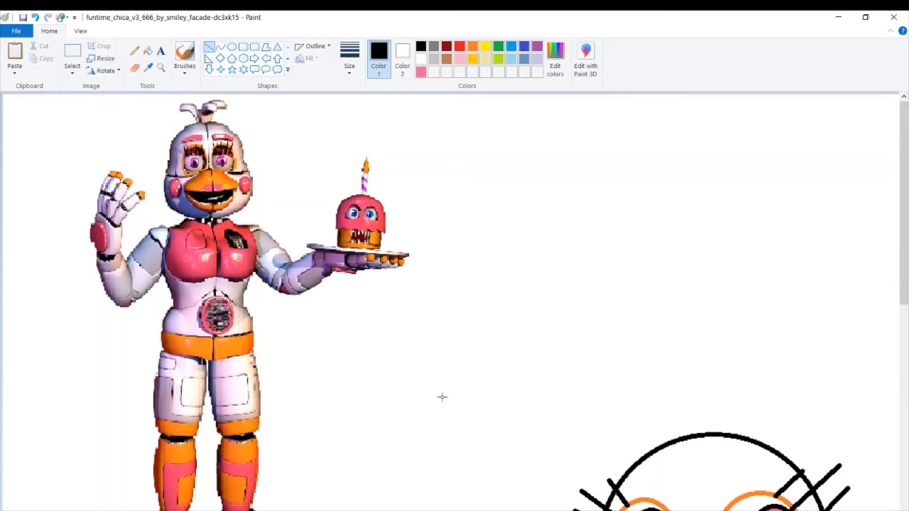
pyautogui.scroll(-2, 442, 397)
pyautogui.scroll(2, 443, 397)
pyautogui.click(221, 47)
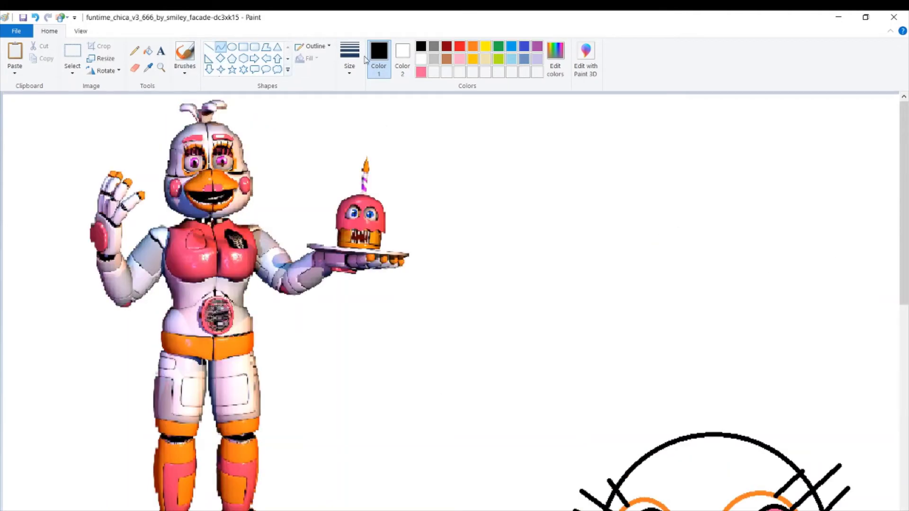
pyautogui.click(421, 72)
pyautogui.scroll(-2, 502, 284)
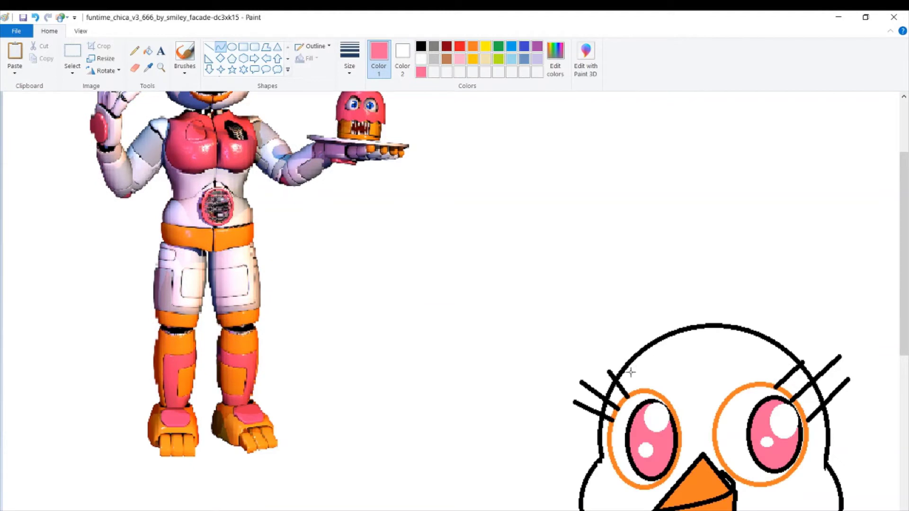
pyautogui.moveTo(630, 373)
pyautogui.mouseDown()
pyautogui.moveTo(699, 372)
pyautogui.moveTo(652, 361)
pyautogui.moveTo(668, 345)
pyautogui.mouseUp()
pyautogui.moveTo(726, 370); pyautogui.dragTo(754, 372)
pyautogui.click(782, 305)
# Draw a pink oval cheek on each side of the beak and fill both with the same pink.
pyautogui.scroll(-3, 782, 314)
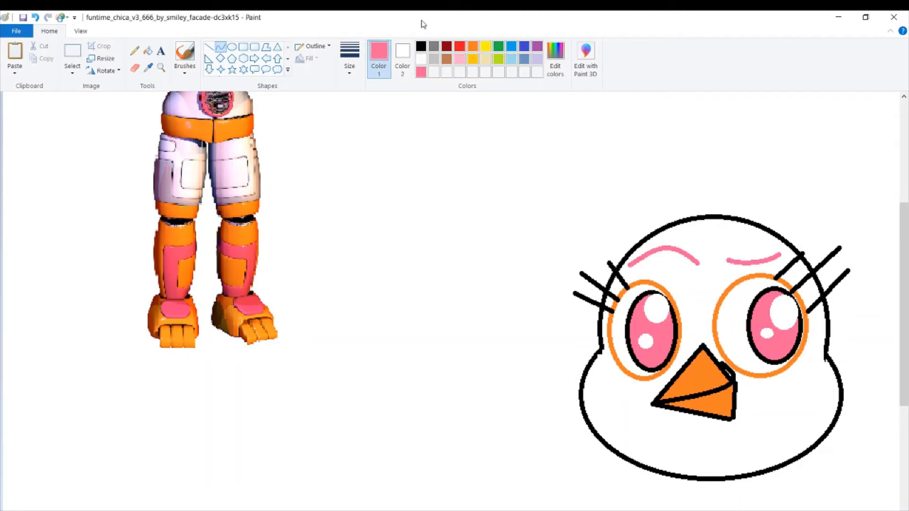
pyautogui.click(231, 47)
pyautogui.moveTo(597, 384); pyautogui.dragTo(635, 421)
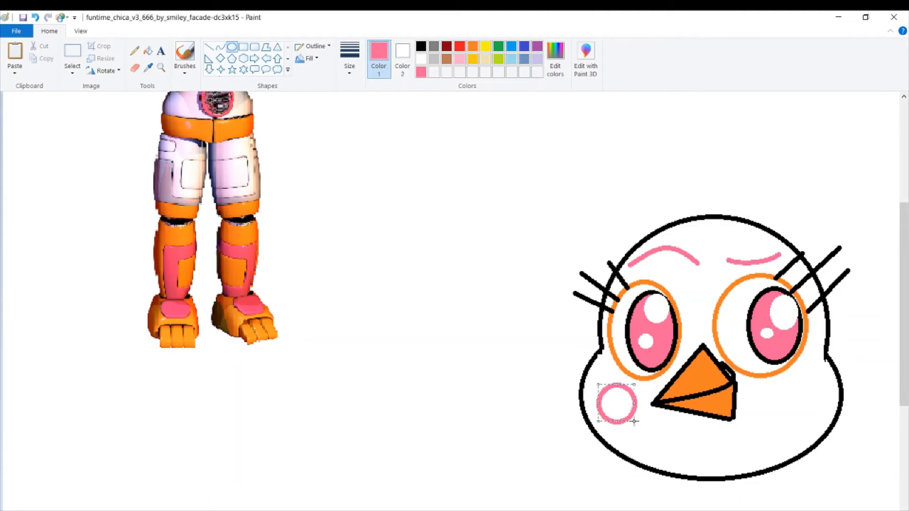
pyautogui.moveTo(791, 386); pyautogui.dragTo(819, 419)
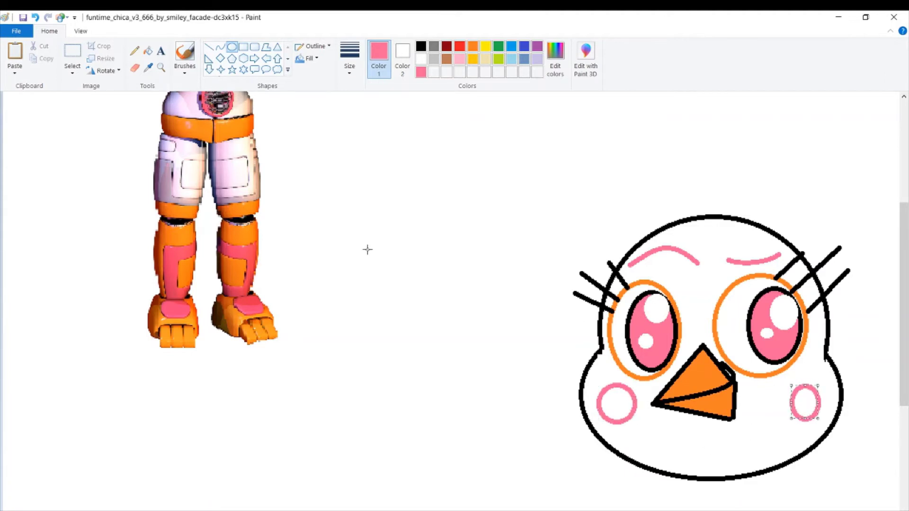
pyautogui.click(149, 50)
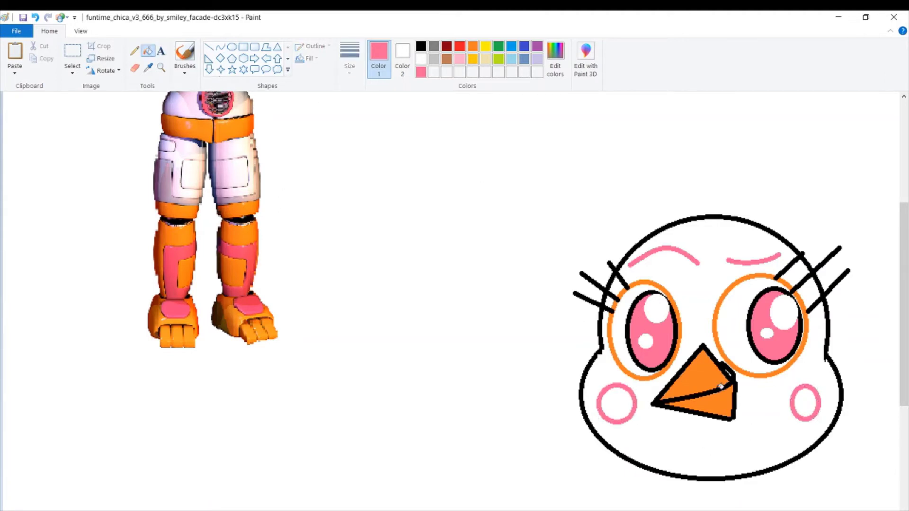
pyautogui.click(617, 402)
pyautogui.click(810, 403)
# Draw a short pink line across the upper beak near its tip and fill the tip area pink.
pyautogui.scroll(5, 812, 408)
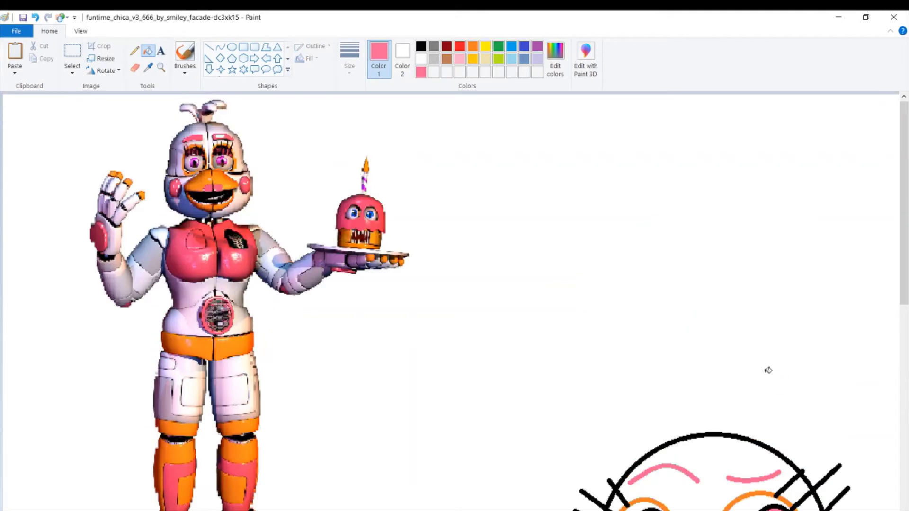
pyautogui.scroll(-5, 767, 369)
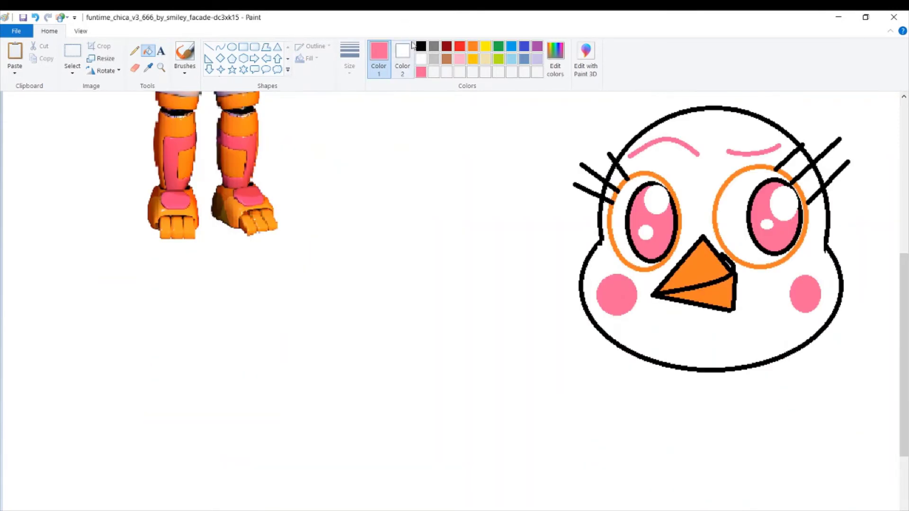
pyautogui.click(209, 46)
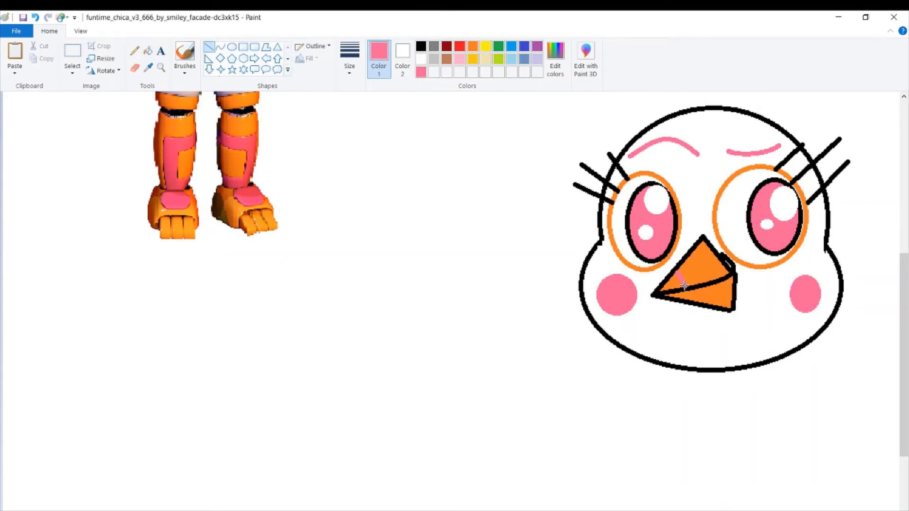
pyautogui.moveTo(683, 286); pyautogui.dragTo(685, 287)
pyautogui.click(148, 51)
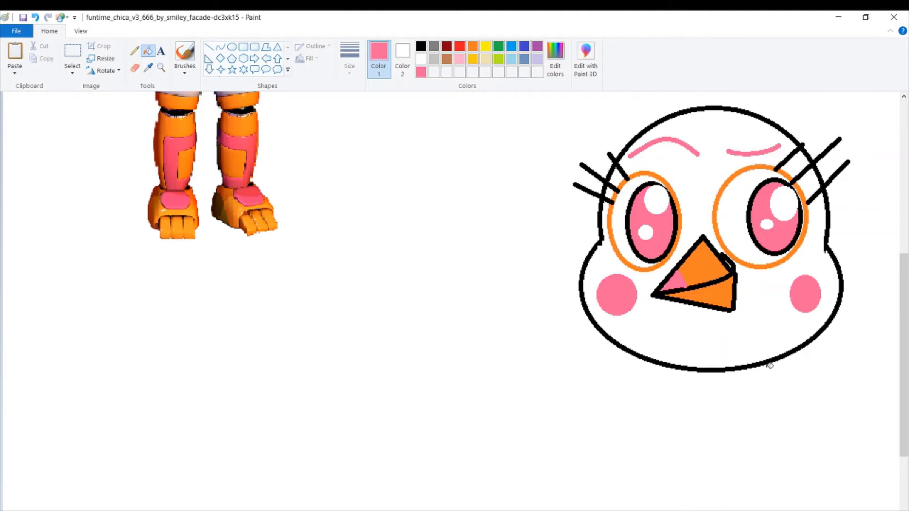
# Compare the drawn head with the reference character's head and body.
pyautogui.scroll(-2, 756, 375)
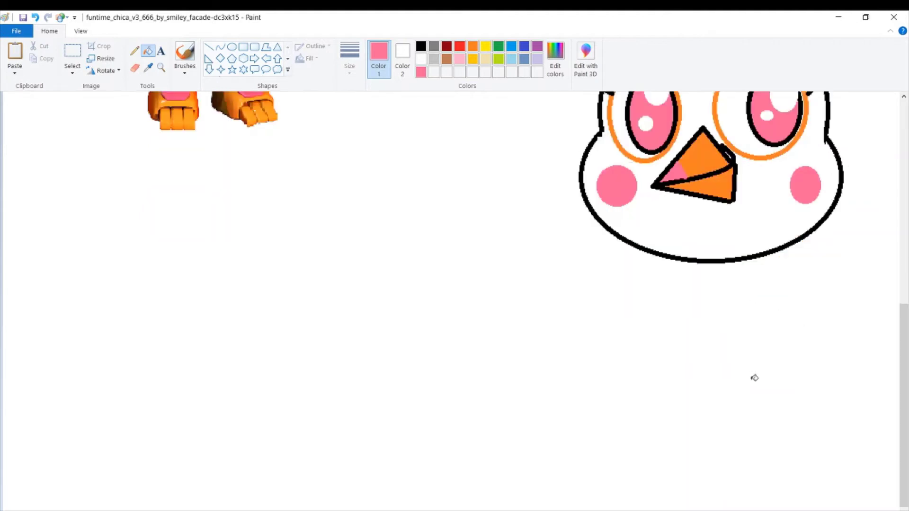
pyautogui.scroll(8, 755, 377)
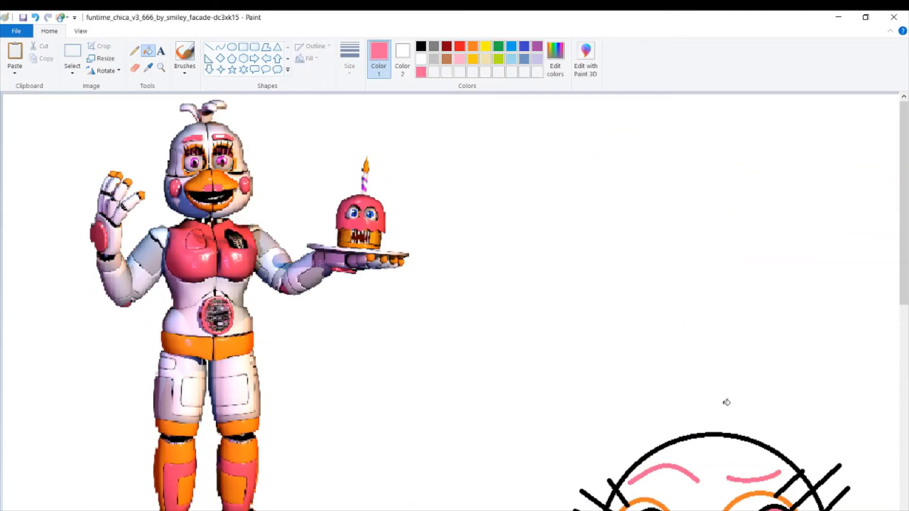
pyautogui.scroll(-3, 696, 416)
pyautogui.scroll(3, 696, 418)
pyautogui.scroll(-5, 677, 422)
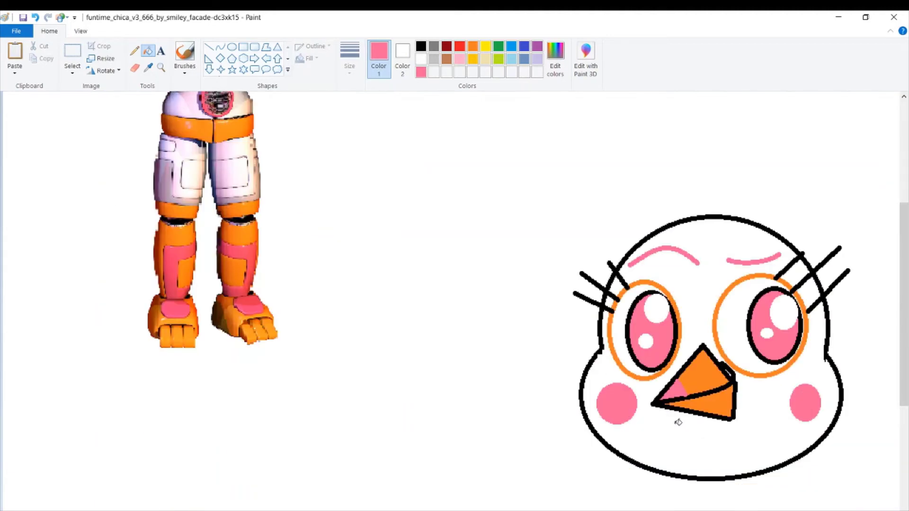
pyautogui.scroll(5, 678, 422)
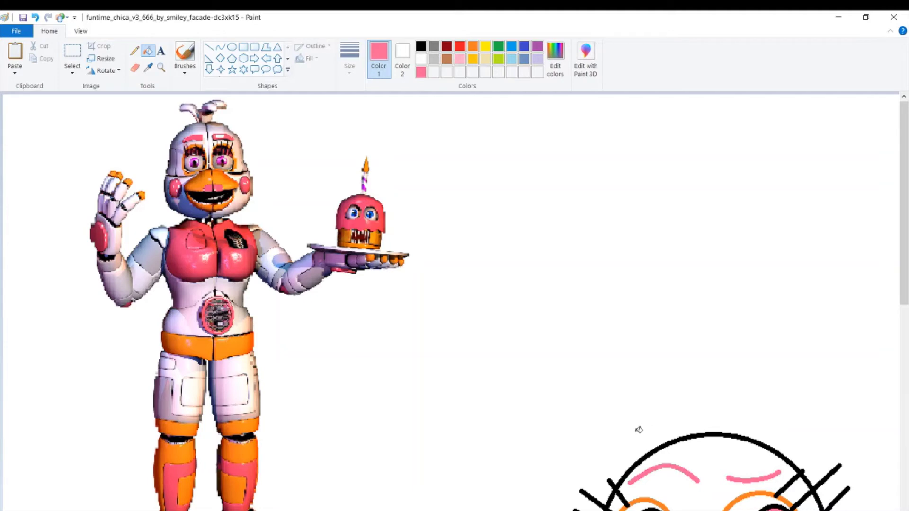
pyautogui.scroll(-2, 637, 430)
pyautogui.scroll(2, 638, 430)
pyautogui.scroll(-2, 638, 430)
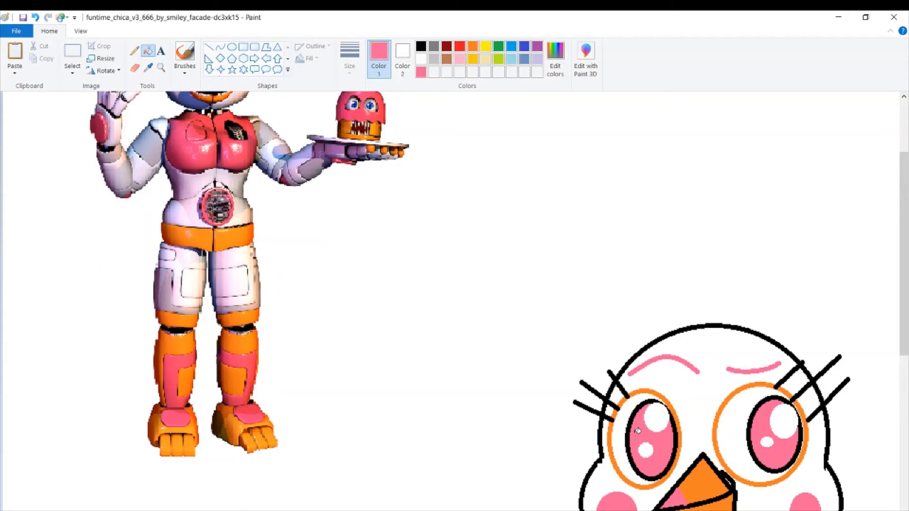
pyautogui.scroll(-2, 629, 432)
pyautogui.keyDown('ctrl'); pyautogui.scroll(-1, 483, 421); pyautogui.keyUp('ctrl')
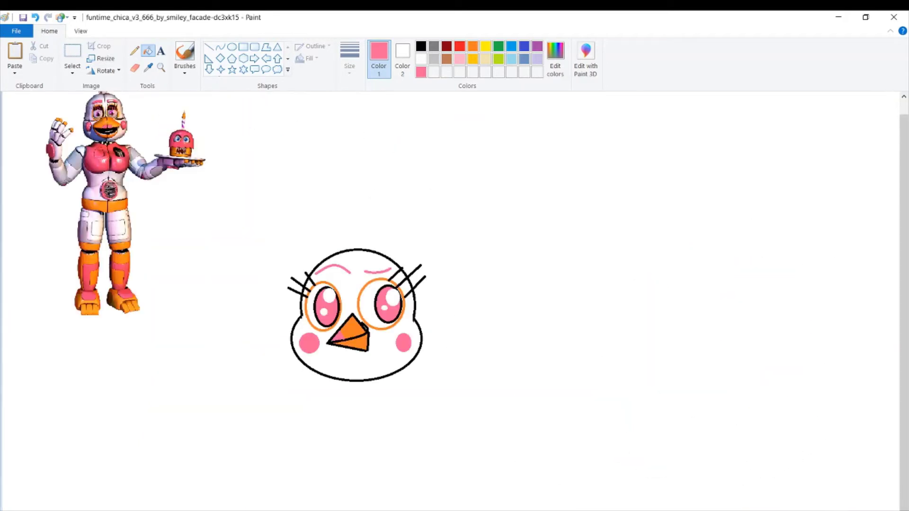
pyautogui.keyDown('ctrl'); pyautogui.scroll(1, 665, 260); pyautogui.keyUp('ctrl')
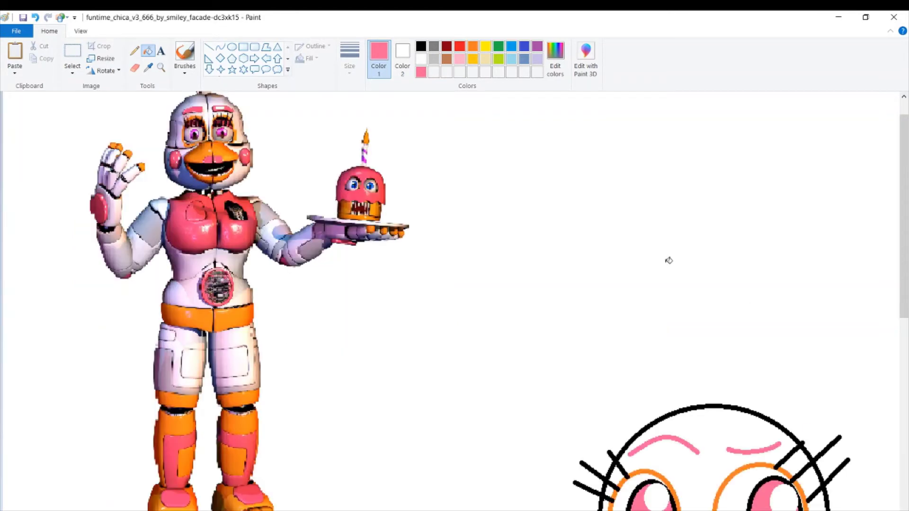
# Draw a black S-shaped curve below the head for the left side of the torso, reaching the canvas's lower edge.
pyautogui.scroll(-8, 665, 260)
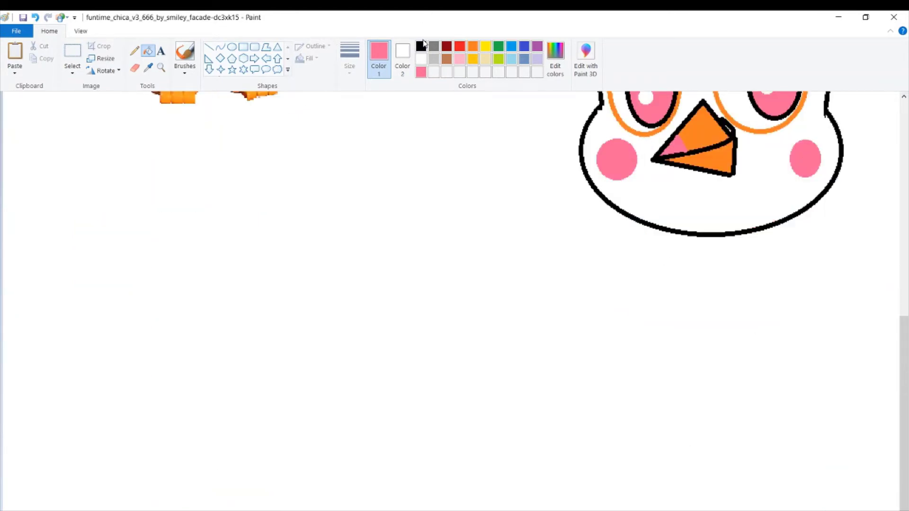
pyautogui.click(420, 46)
pyautogui.click(221, 47)
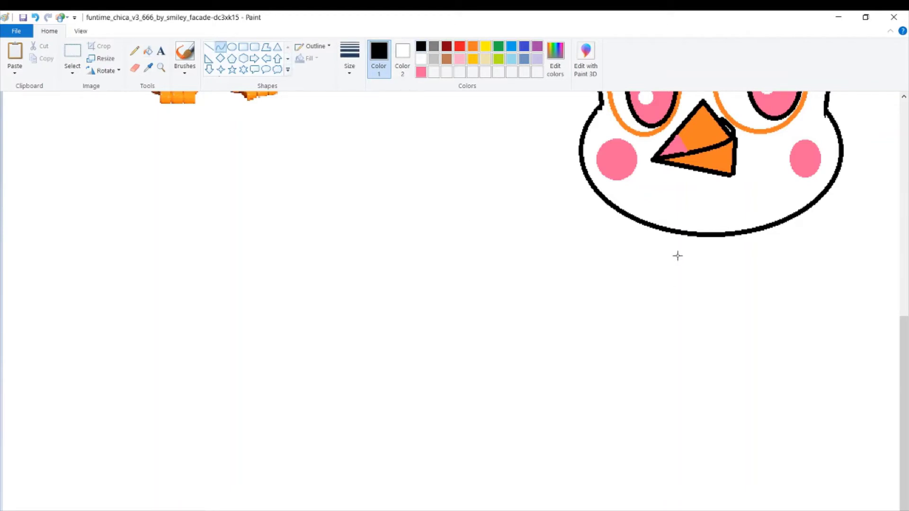
pyautogui.moveTo(678, 260)
pyautogui.mouseDown()
pyautogui.moveTo(740, 402)
pyautogui.moveTo(771, 510)
pyautogui.moveTo(734, 510)
pyautogui.mouseUp()
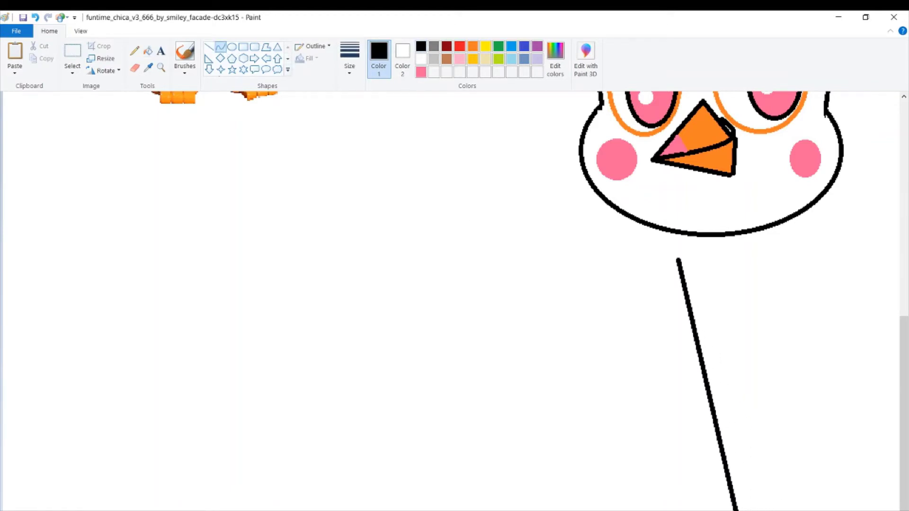
pyautogui.moveTo(716, 314); pyautogui.dragTo(622, 308)
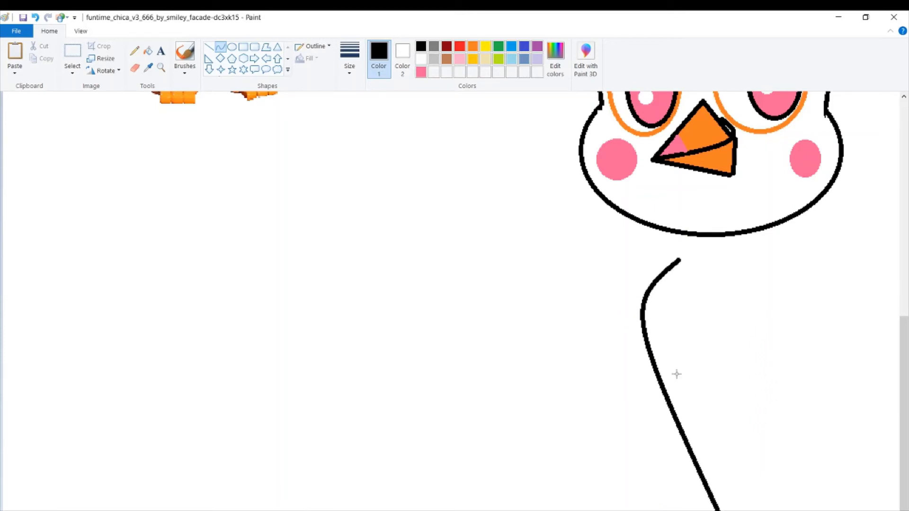
pyautogui.moveTo(676, 374); pyautogui.dragTo(737, 410)
pyautogui.click(799, 365)
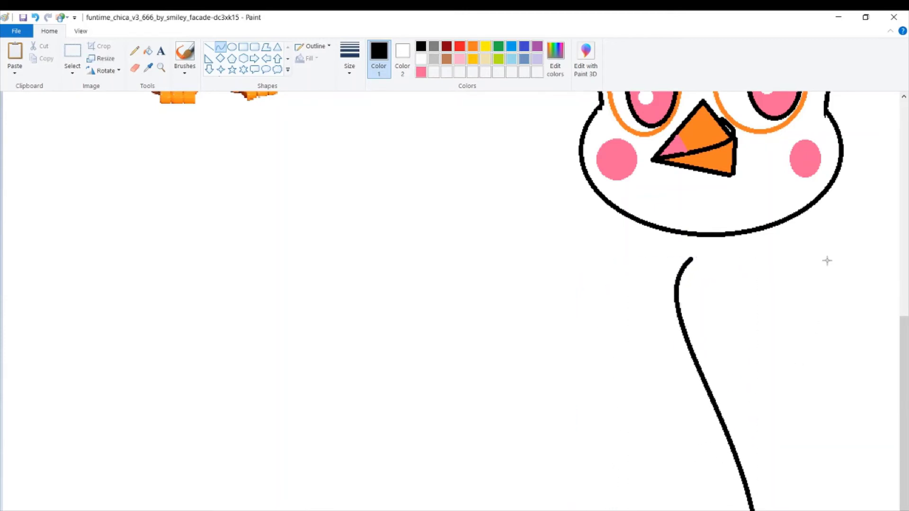
# Draw a black inward-bowed curve opposite it for the right side of the torso.
pyautogui.moveTo(816, 251); pyautogui.dragTo(857, 510)
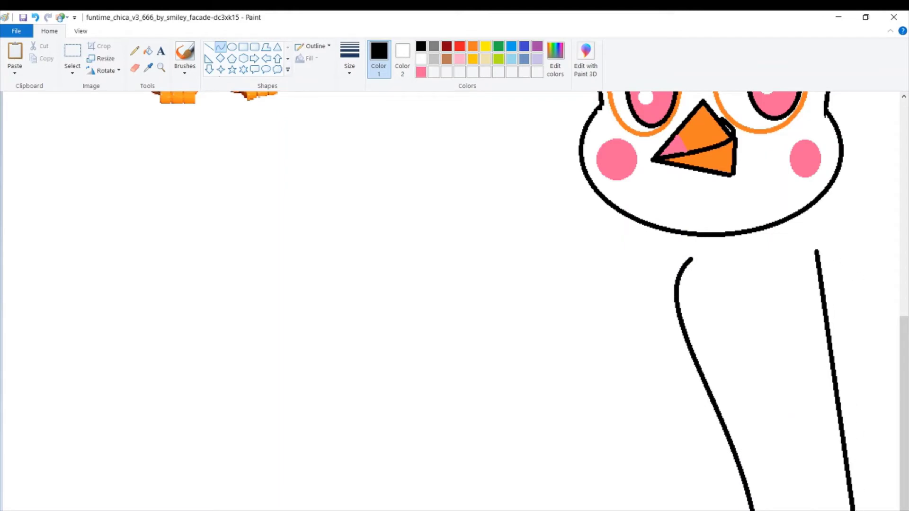
pyautogui.moveTo(852, 463); pyautogui.dragTo(800, 461)
pyautogui.moveTo(815, 428); pyautogui.dragTo(803, 430)
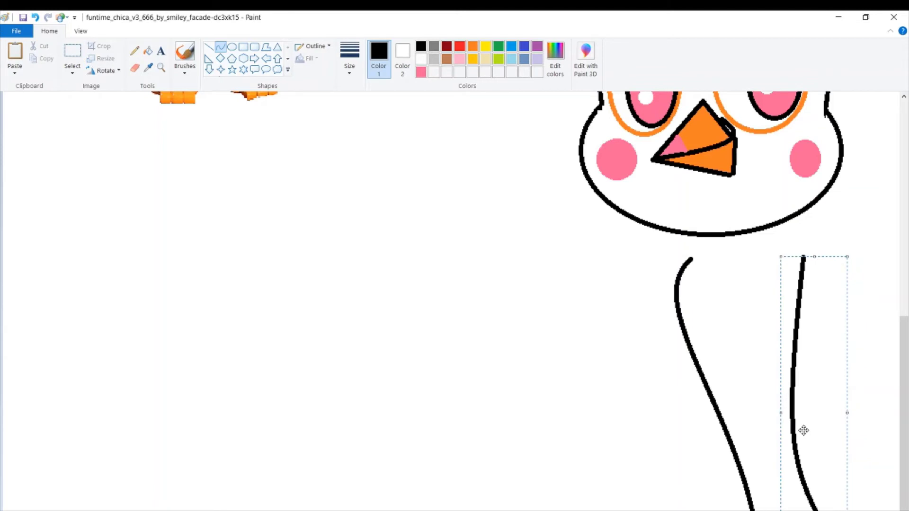
pyautogui.click(726, 300)
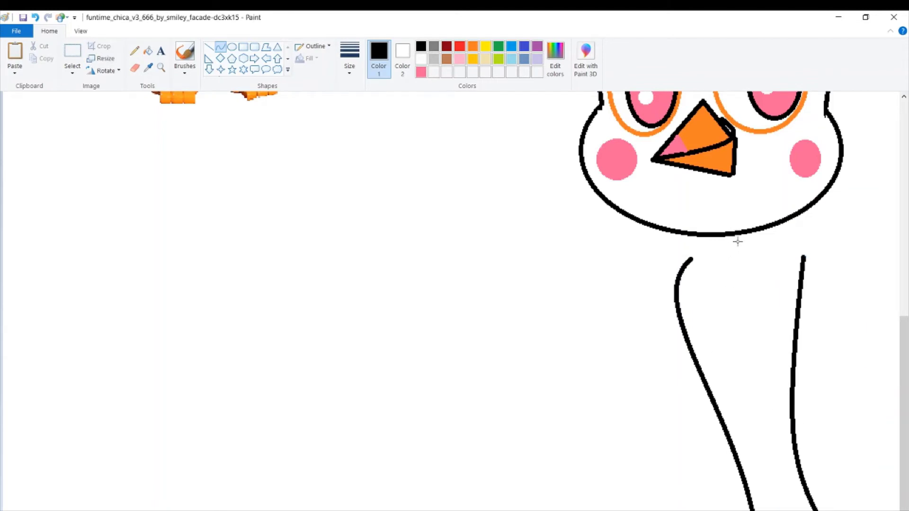
# Draw a rounded black shoulder and outer arm curve on each side of the torso, joining both under the chin.
pyautogui.moveTo(737, 241); pyautogui.dragTo(675, 509)
pyautogui.moveTo(717, 378); pyautogui.dragTo(635, 258)
pyautogui.click(888, 255)
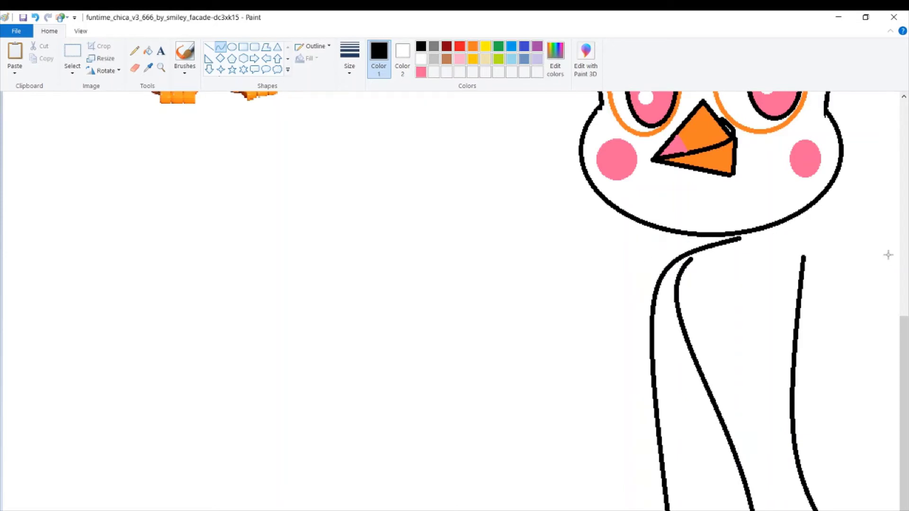
pyautogui.moveTo(752, 229); pyautogui.dragTo(822, 510)
pyautogui.moveTo(774, 330); pyautogui.dragTo(813, 247)
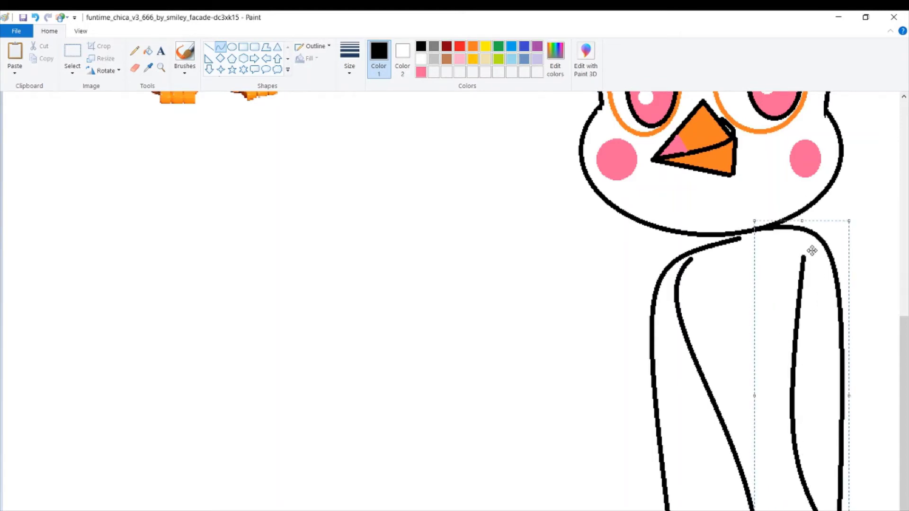
pyautogui.click(829, 167)
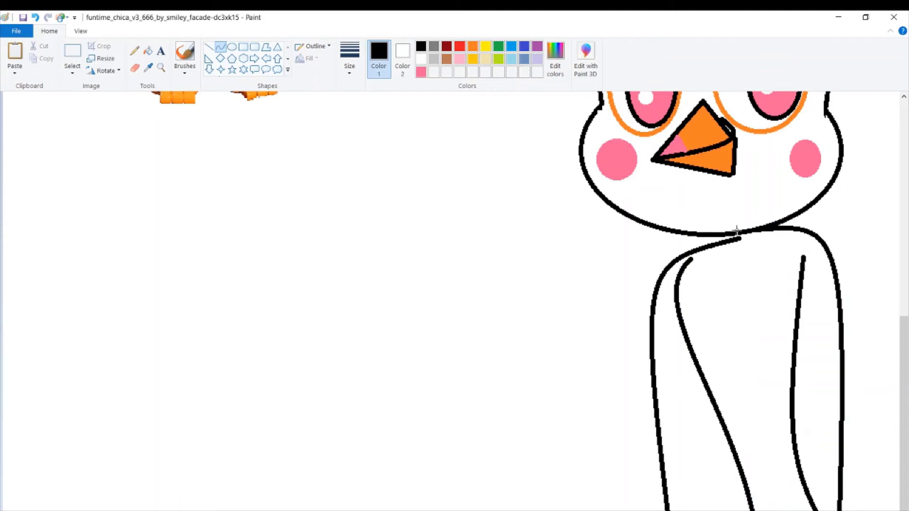
pyautogui.click(741, 236)
# Draw two custom-pink curves across the torso that meet in a central peak as the chest plate's lower edge.
pyautogui.click(420, 72)
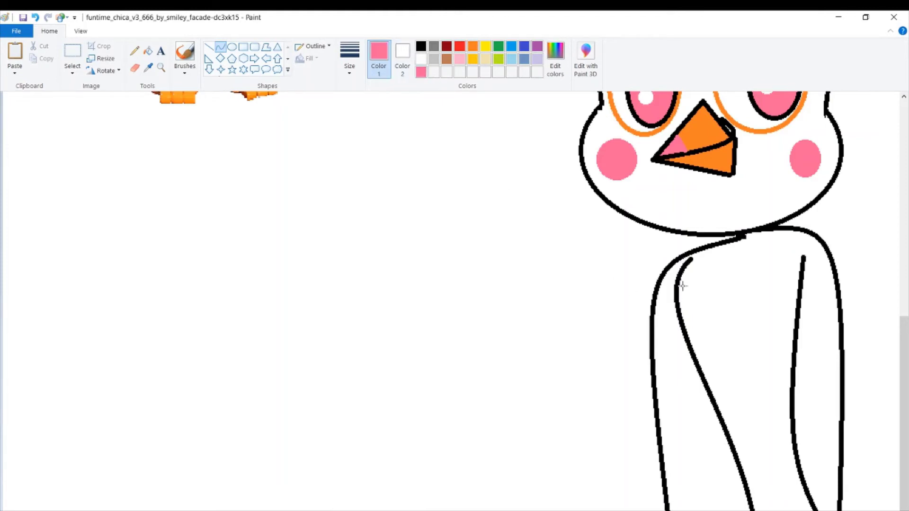
pyautogui.moveTo(686, 325); pyautogui.dragTo(732, 315)
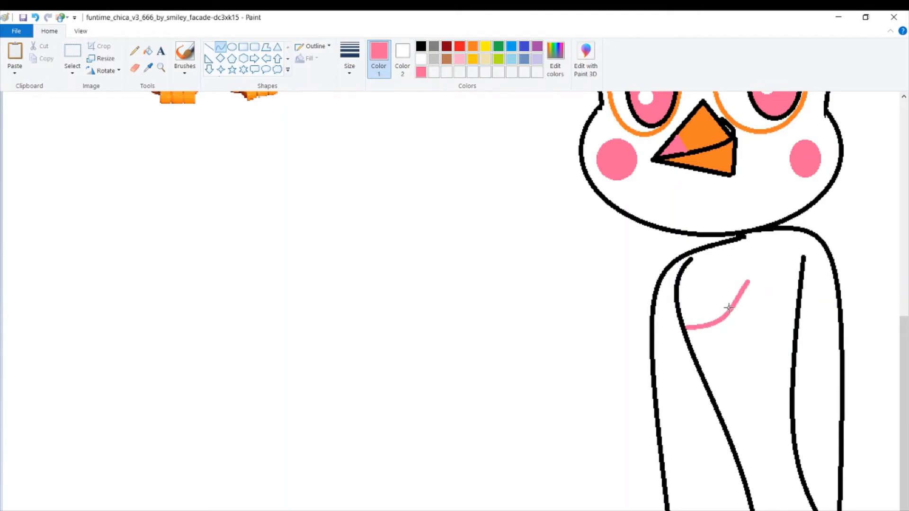
pyautogui.click(776, 292)
pyautogui.moveTo(749, 283); pyautogui.dragTo(792, 322)
pyautogui.moveTo(783, 318)
pyautogui.mouseDown()
pyautogui.moveTo(774, 322)
pyautogui.moveTo(791, 318)
pyautogui.mouseUp()
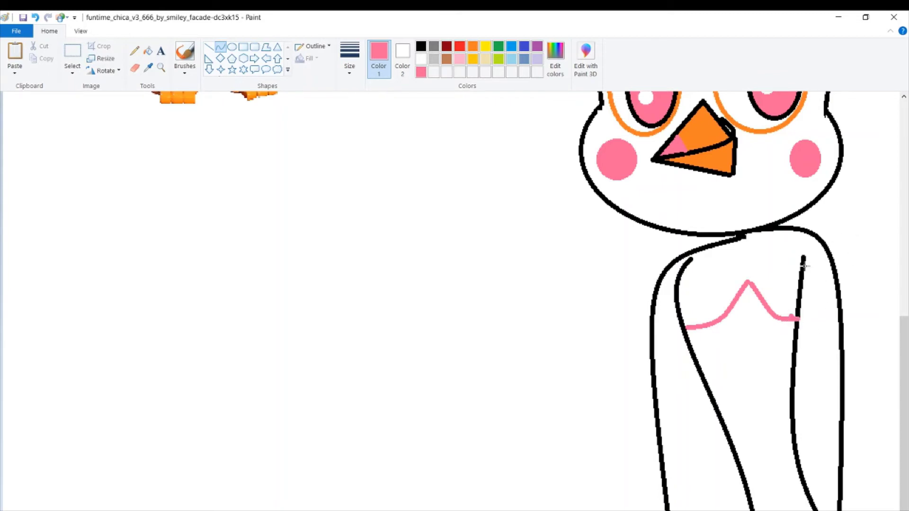
# Draw a short pink curve across each upper arm, then fill the chest and shoulder area above the curves with the same pink.
pyautogui.moveTo(804, 266); pyautogui.dragTo(826, 250)
pyautogui.click(836, 204)
pyautogui.moveTo(661, 287); pyautogui.dragTo(670, 293)
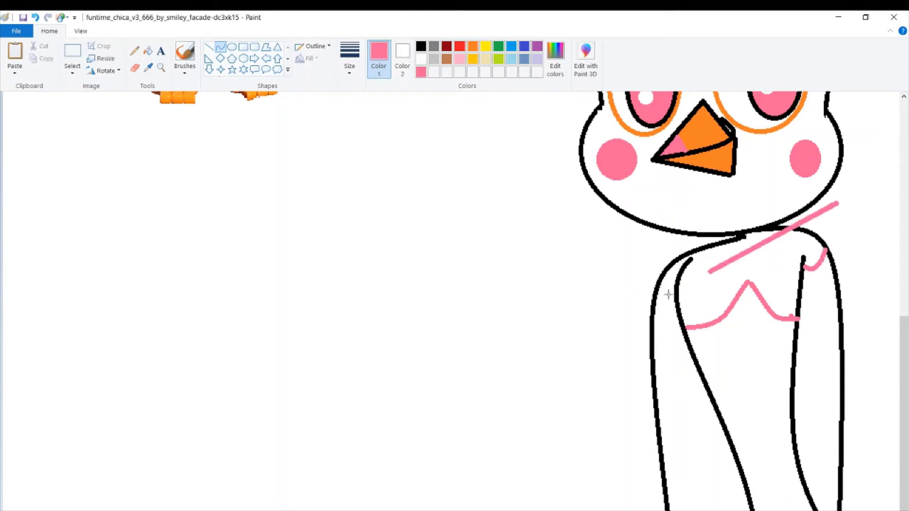
pyautogui.click(35, 18)
pyautogui.moveTo(655, 302)
pyautogui.mouseDown()
pyautogui.moveTo(672, 306)
pyautogui.moveTo(658, 313)
pyautogui.moveTo(666, 307)
pyautogui.mouseUp()
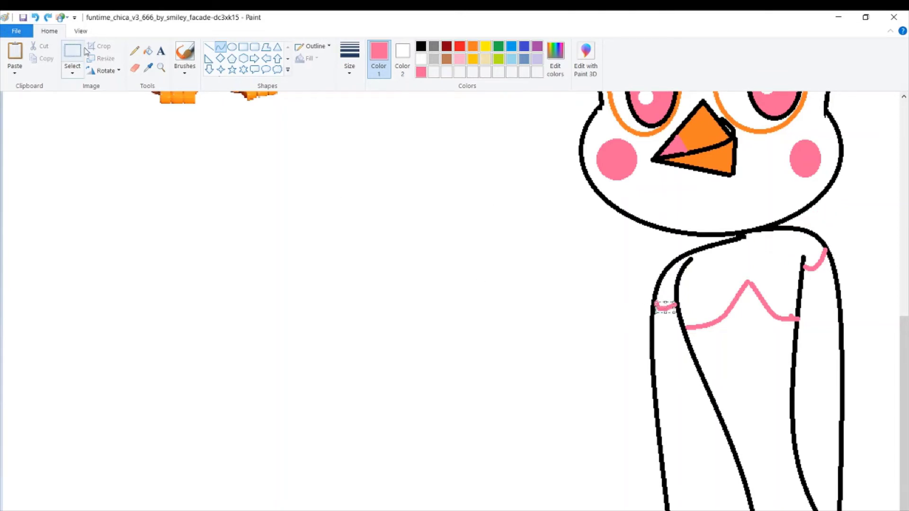
pyautogui.click(148, 51)
pyautogui.click(746, 258)
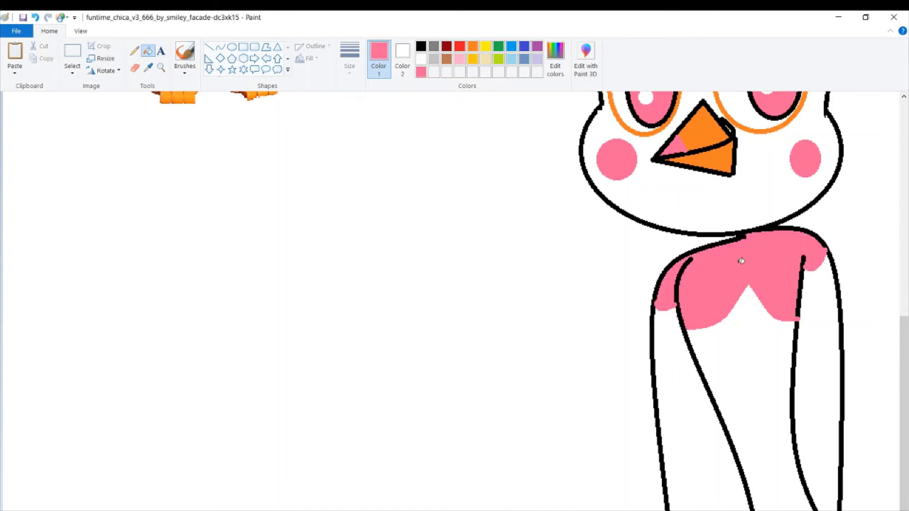
# Draw two parallel black diagonal lines to the left of the body for the raised forearm, running down to the canvas's lower edge.
pyautogui.scroll(8, 726, 288)
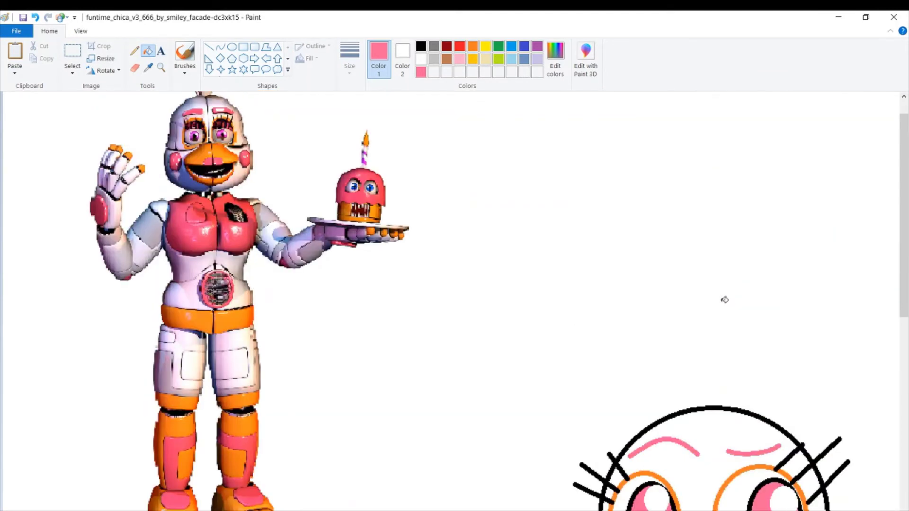
pyautogui.scroll(-8, 724, 300)
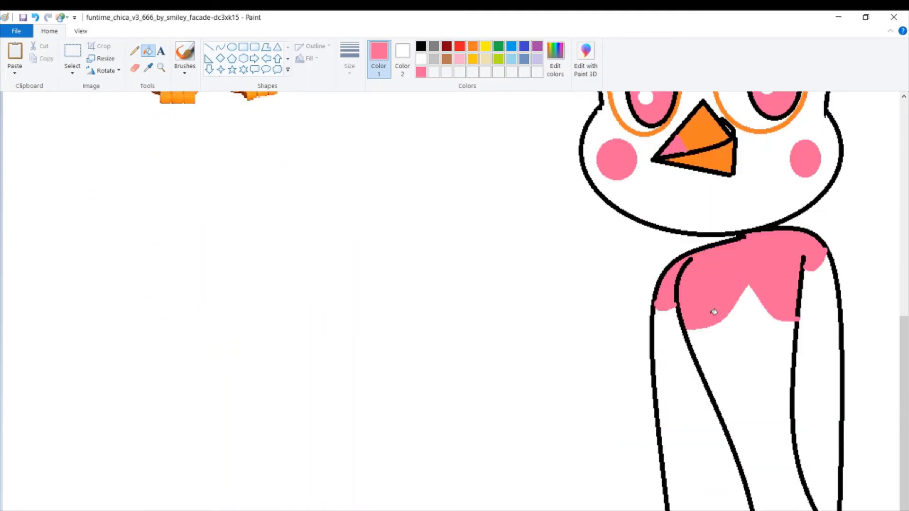
pyautogui.scroll(7, 632, 276)
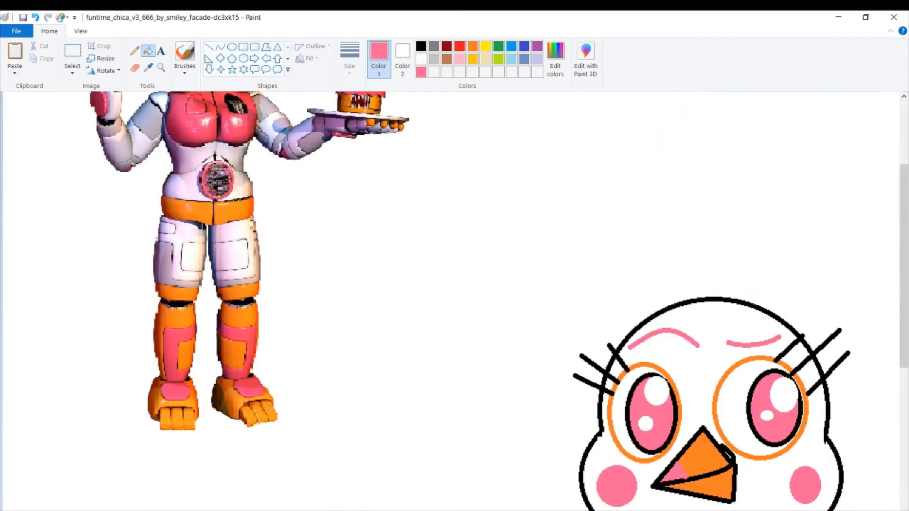
pyautogui.scroll(-2, 632, 275)
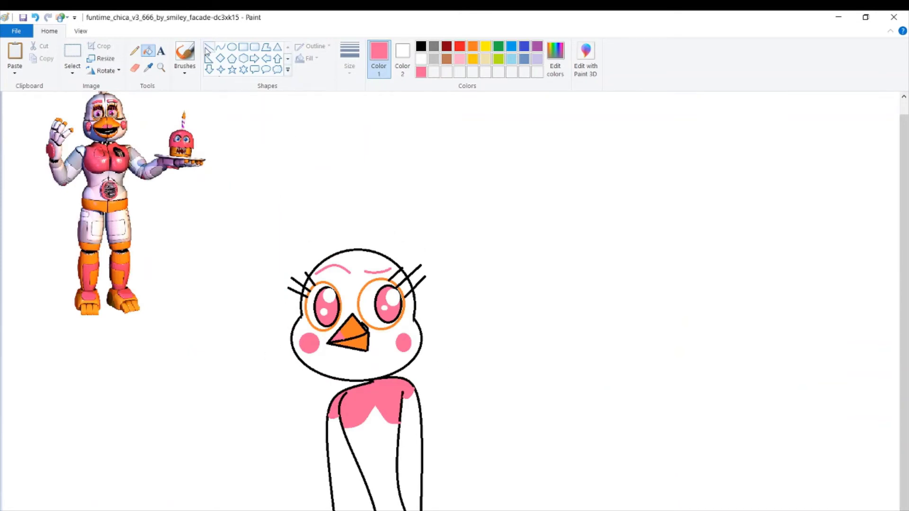
pyautogui.click(420, 49)
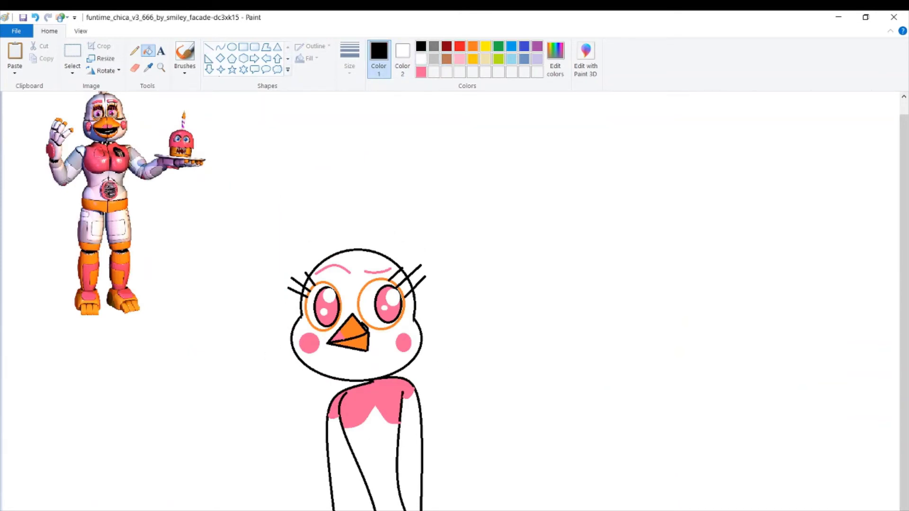
pyautogui.click(209, 48)
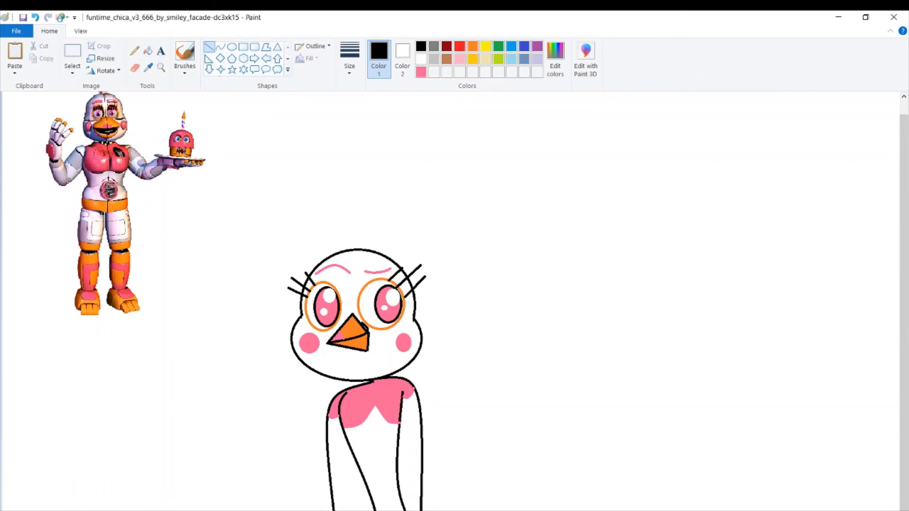
pyautogui.moveTo(318, 510)
pyautogui.mouseDown()
pyautogui.moveTo(256, 450)
pyautogui.moveTo(290, 480)
pyautogui.mouseUp()
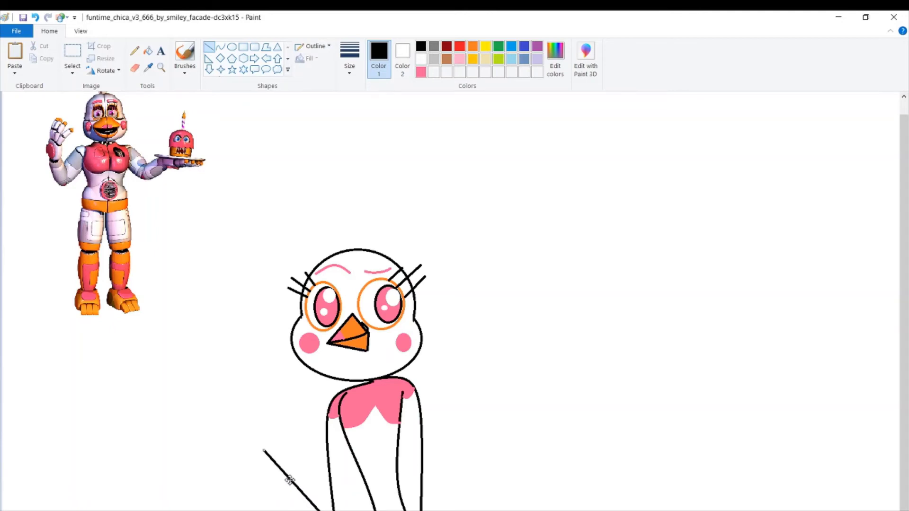
pyautogui.click(289, 410)
pyautogui.moveTo(277, 501)
pyautogui.mouseDown()
pyautogui.moveTo(244, 471)
pyautogui.moveTo(246, 456)
pyautogui.moveTo(255, 459)
pyautogui.mouseUp()
pyautogui.moveTo(293, 506); pyautogui.dragTo(291, 508)
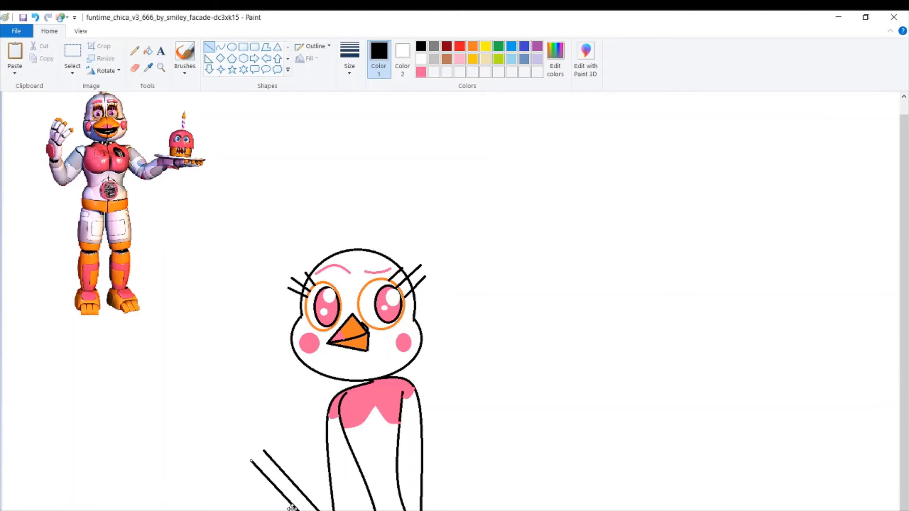
pyautogui.click(307, 410)
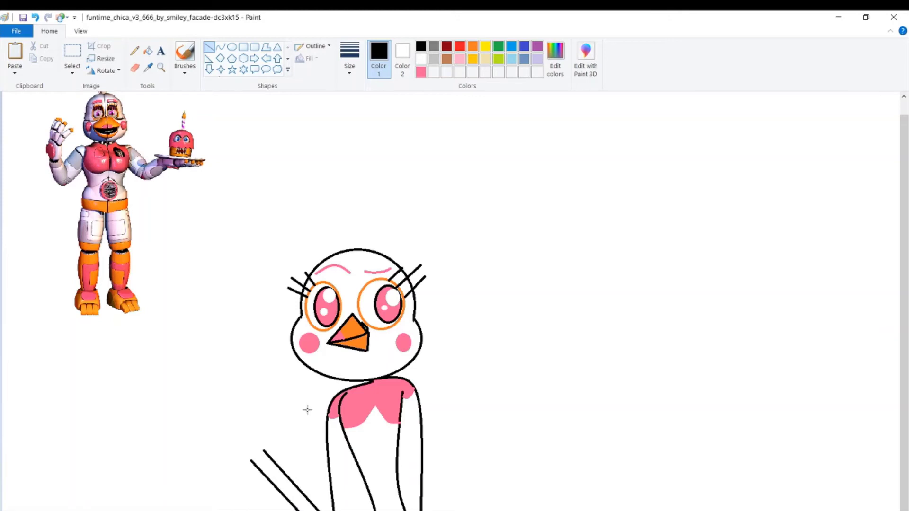
# Draw a flat black oval at the forearm's end for the palm and a small upright oval above it for the thumb.
pyautogui.click(231, 46)
pyautogui.moveTo(191, 441); pyautogui.dragTo(235, 445)
pyautogui.click(265, 450)
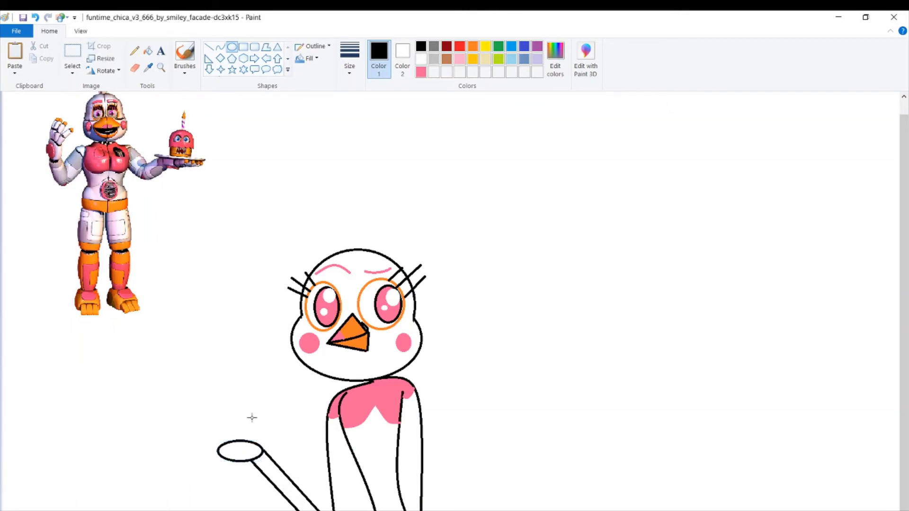
pyautogui.moveTo(258, 417)
pyautogui.mouseDown()
pyautogui.moveTo(259, 460)
pyautogui.moveTo(287, 467)
pyautogui.moveTo(253, 429)
pyautogui.mouseUp()
pyautogui.click(272, 414)
# Erase the palm oval's upper edge and the lines overlapping the thumb so that the hand becomes one open outline.
pyautogui.scroll(3, 847, 507)
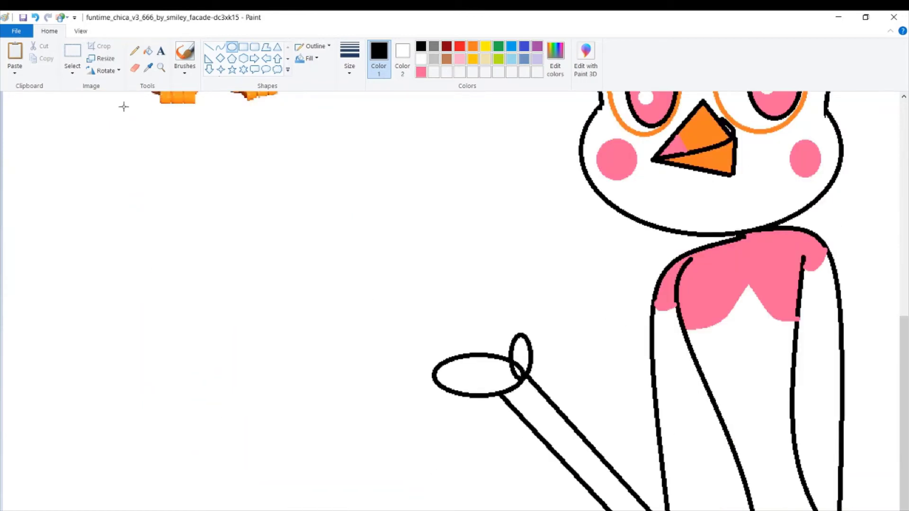
pyautogui.click(135, 67)
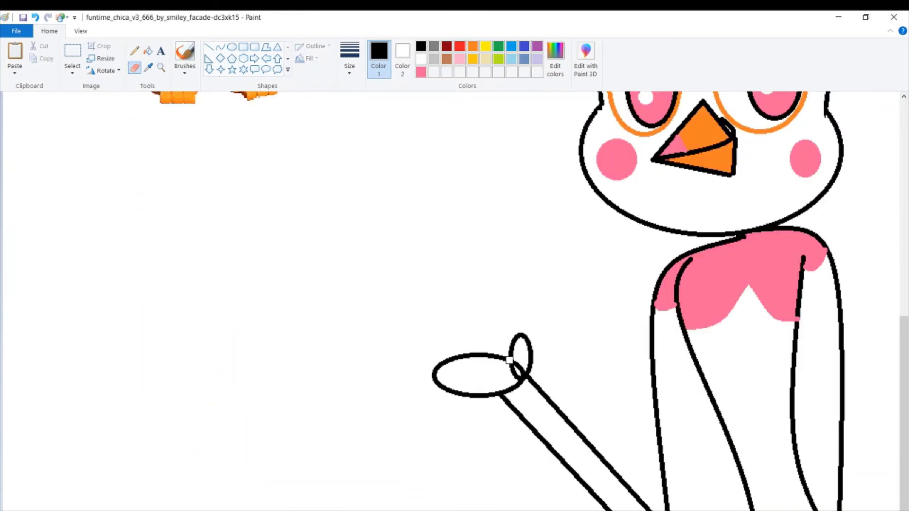
pyautogui.moveTo(515, 369); pyautogui.dragTo(517, 363)
pyautogui.moveTo(518, 369)
pyautogui.mouseDown()
pyautogui.moveTo(504, 353)
pyautogui.moveTo(458, 357)
pyautogui.mouseUp()
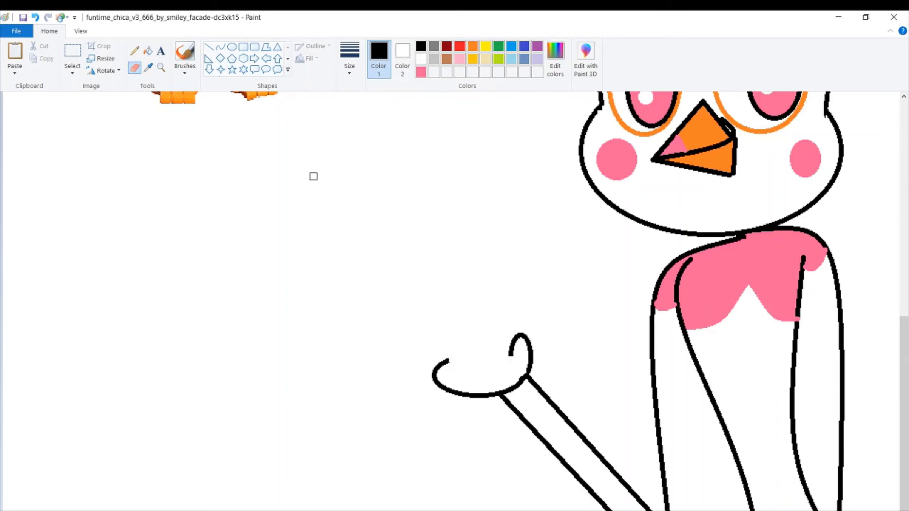
# Draw a dark grey rectangle resting in the open hand and fill it with the same grey.
pyautogui.click(246, 48)
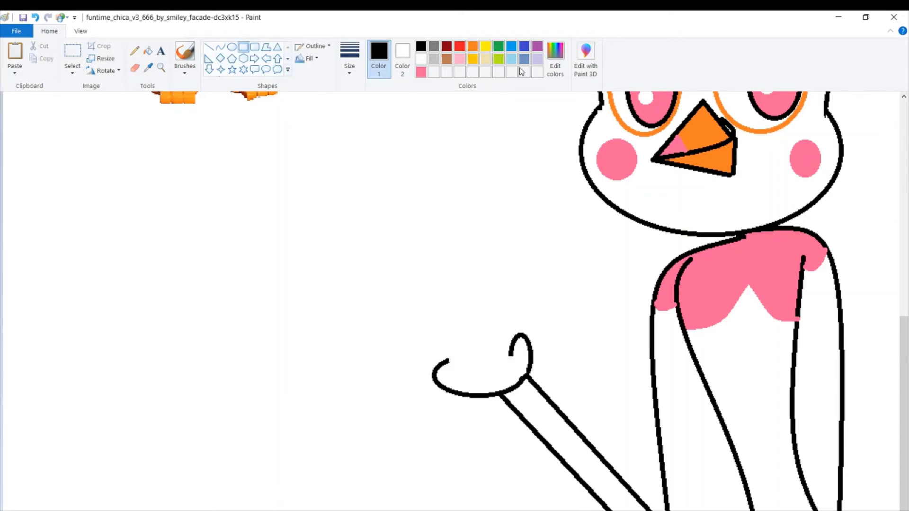
pyautogui.click(433, 47)
pyautogui.moveTo(473, 200)
pyautogui.mouseDown()
pyautogui.moveTo(544, 264)
pyautogui.moveTo(550, 252)
pyautogui.moveTo(501, 350)
pyautogui.moveTo(493, 361)
pyautogui.moveTo(475, 363)
pyautogui.moveTo(475, 349)
pyautogui.moveTo(474, 357)
pyautogui.mouseUp()
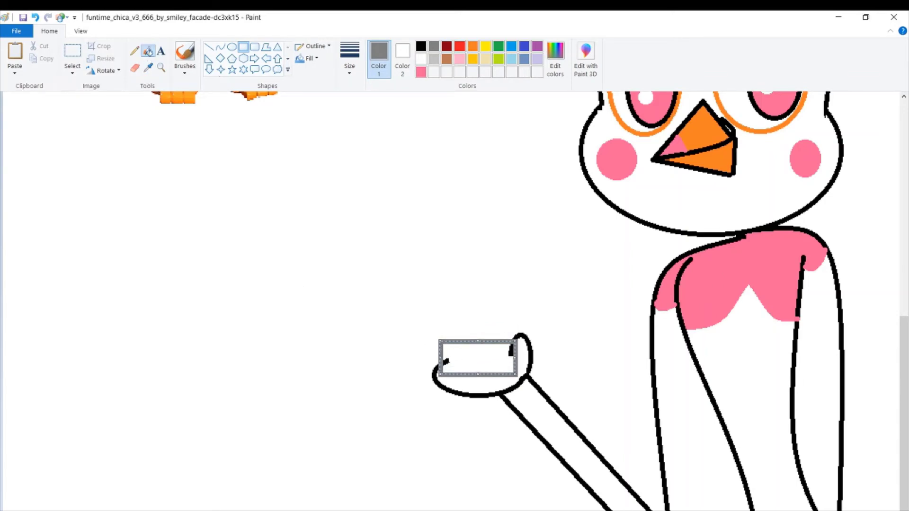
pyautogui.click(148, 50)
pyautogui.click(453, 354)
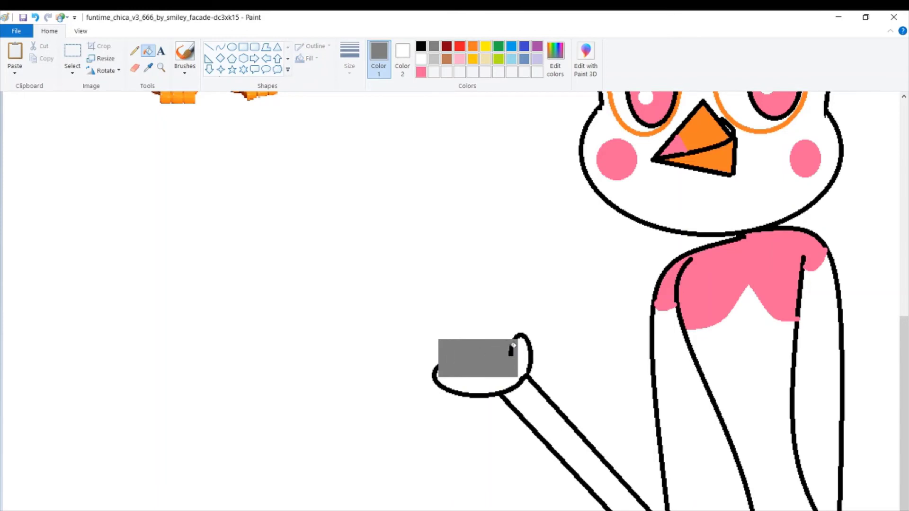
pyautogui.scroll(2, 472, 372)
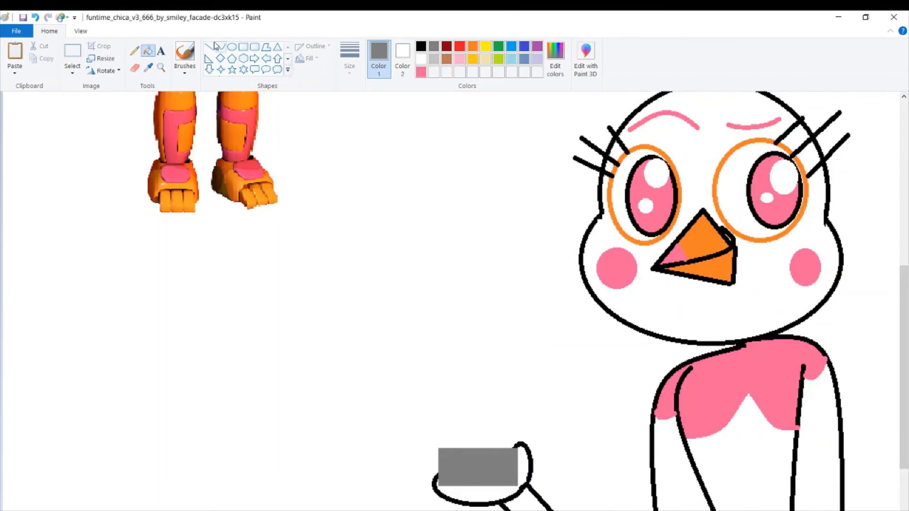
pyautogui.click(231, 58)
pyautogui.moveTo(426, 364); pyautogui.dragTo(494, 436)
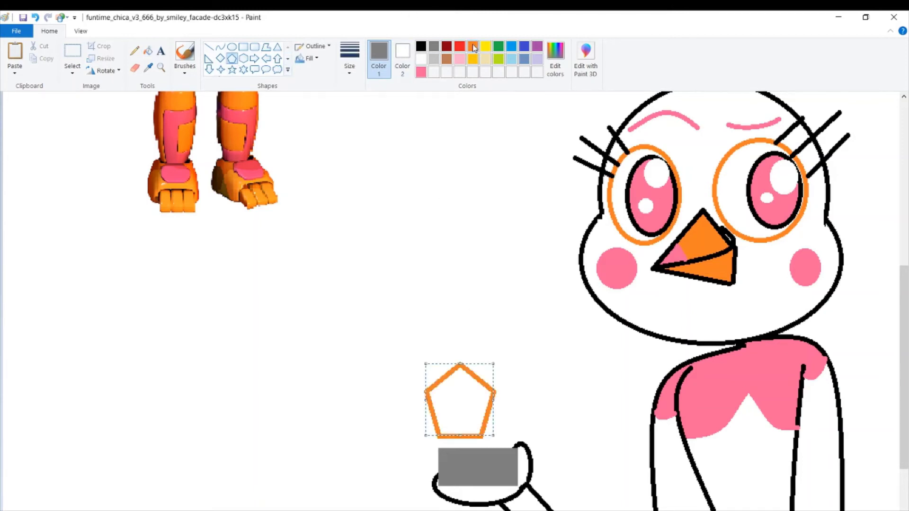
pyautogui.scroll(6, 562, 328)
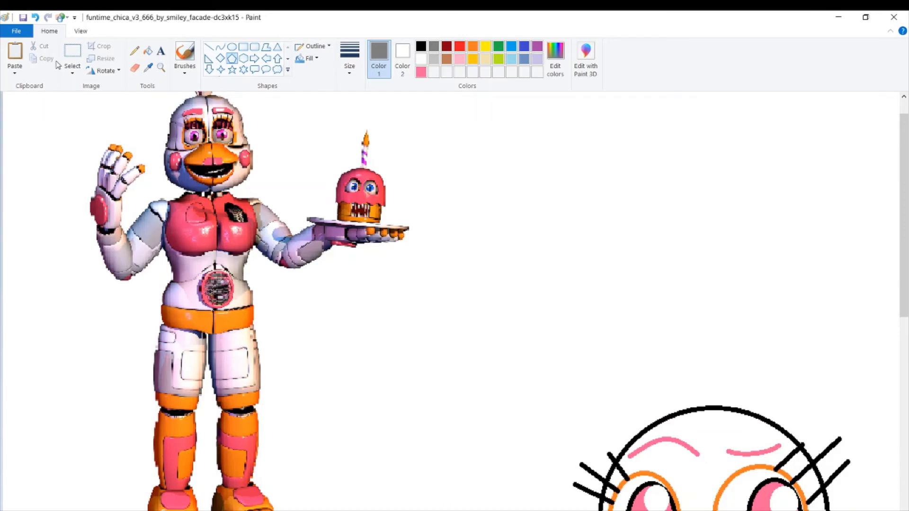
pyautogui.click(35, 17)
# Draw a pentagon outline in the orange sampled from the reference cupcake's base and place it overlapping the grey rectangle in the hand.
pyautogui.click(133, 70)
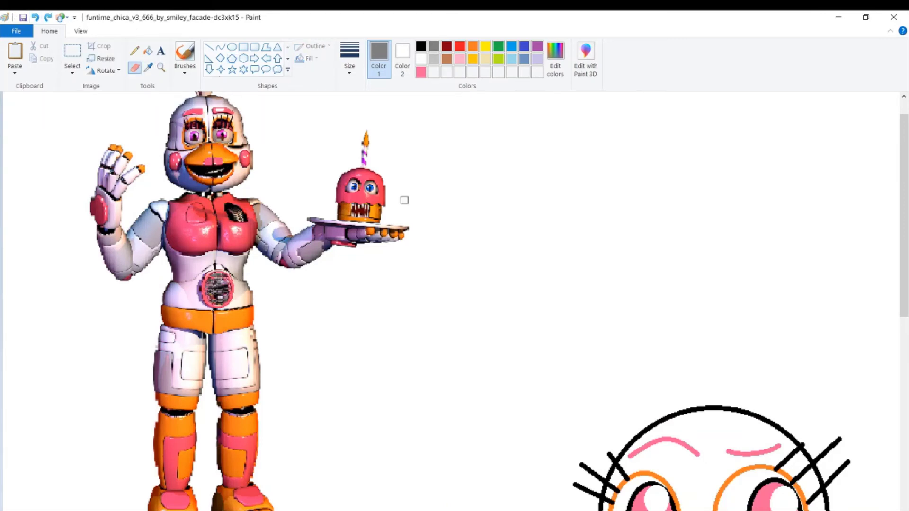
pyautogui.click(149, 66)
pyautogui.click(375, 209)
pyautogui.scroll(-5, 473, 284)
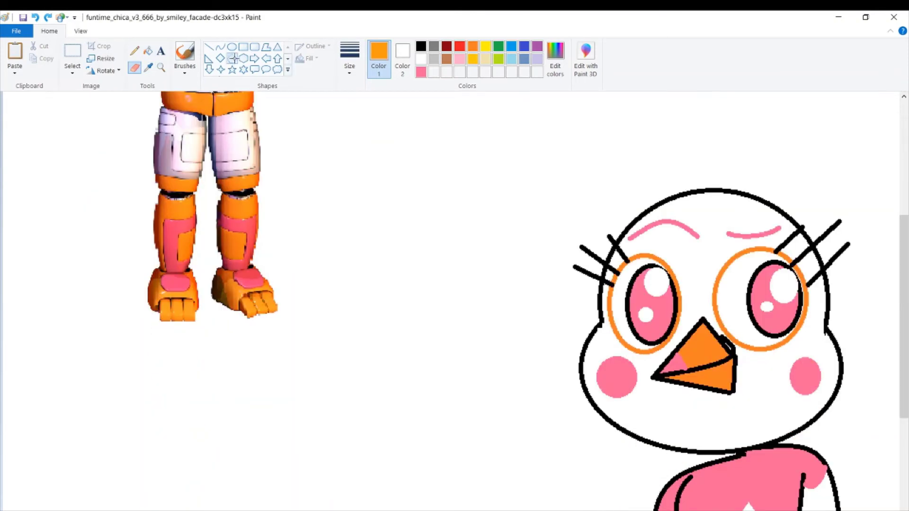
pyautogui.click(232, 58)
pyautogui.scroll(-5, 438, 251)
pyautogui.moveTo(405, 301); pyautogui.dragTo(478, 381)
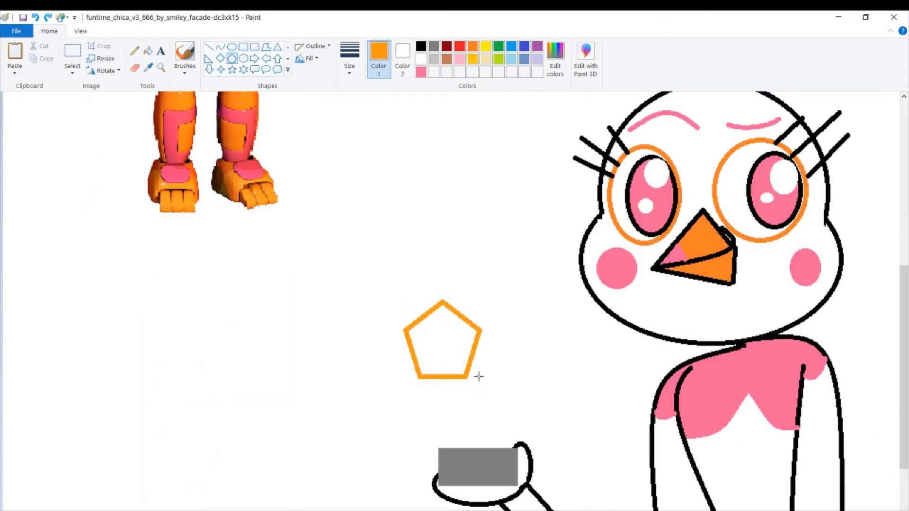
pyautogui.moveTo(439, 345); pyautogui.dragTo(470, 435)
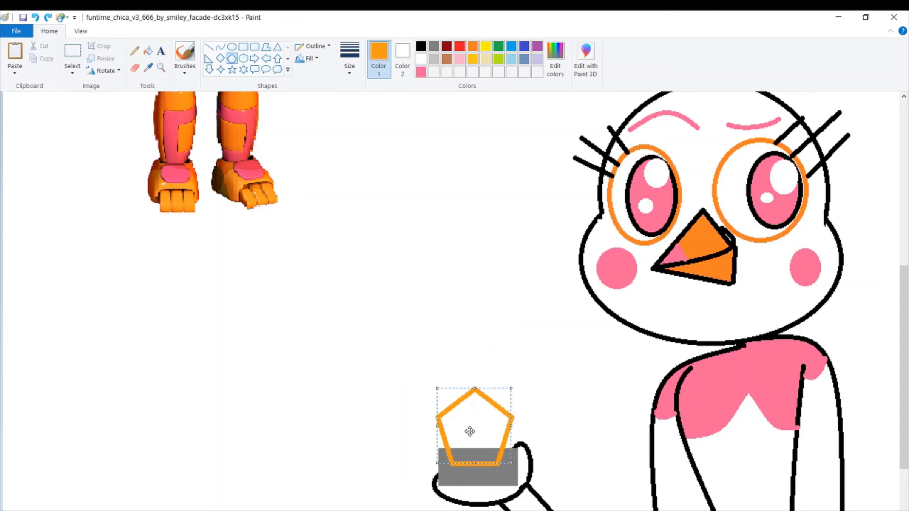
# Fill the pentagon with the same orange and erase its upper part to leave a flat-topped cupcake wrapper.
pyautogui.click(147, 51)
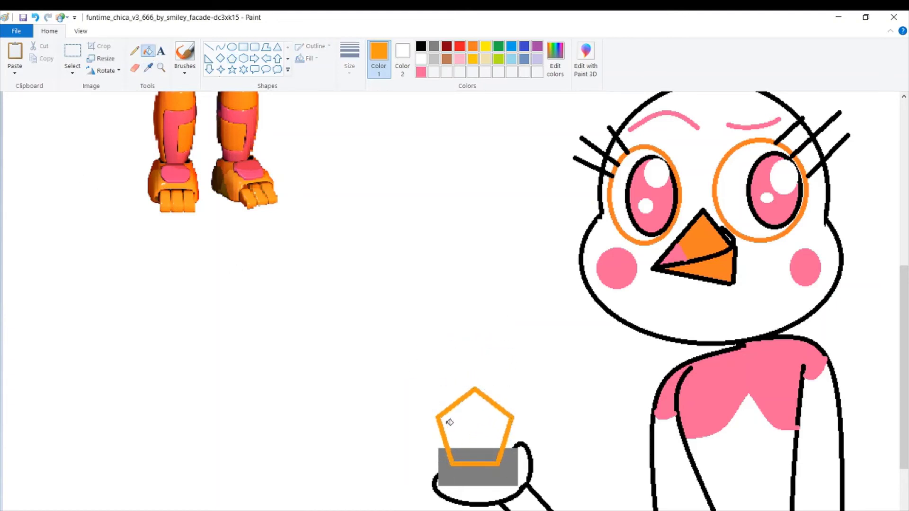
pyautogui.click(489, 458)
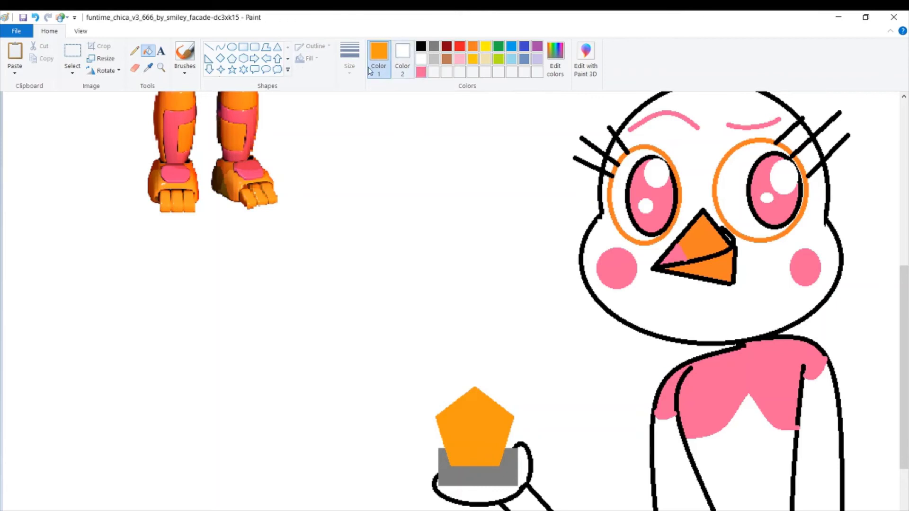
pyautogui.click(134, 68)
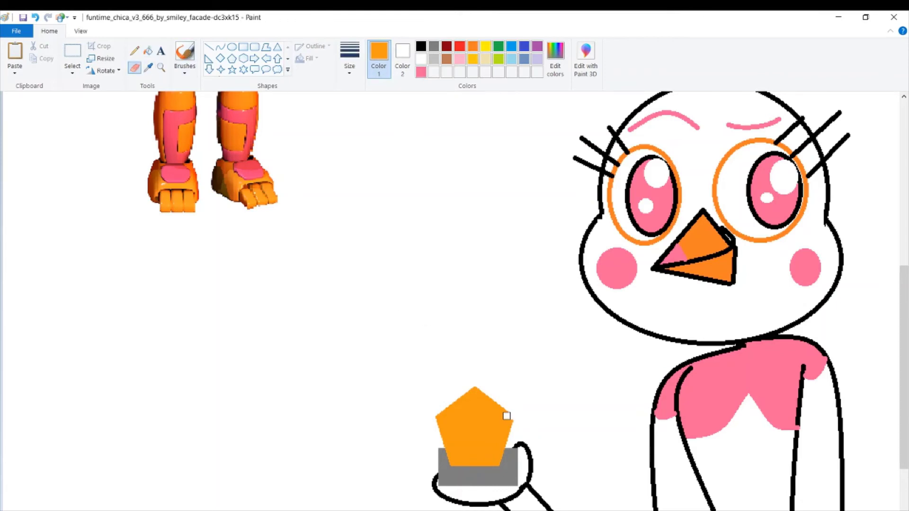
pyautogui.moveTo(506, 416)
pyautogui.mouseDown()
pyautogui.moveTo(430, 421)
pyautogui.moveTo(511, 423)
pyautogui.moveTo(432, 426)
pyautogui.moveTo(500, 395)
pyautogui.moveTo(500, 412)
pyautogui.moveTo(484, 406)
pyautogui.moveTo(504, 410)
pyautogui.moveTo(476, 405)
pyautogui.moveTo(484, 388)
pyautogui.moveTo(466, 406)
pyautogui.moveTo(495, 386)
pyautogui.moveTo(459, 396)
pyautogui.moveTo(500, 381)
pyautogui.moveTo(441, 426)
pyautogui.moveTo(481, 397)
pyautogui.moveTo(448, 404)
pyautogui.mouseUp()
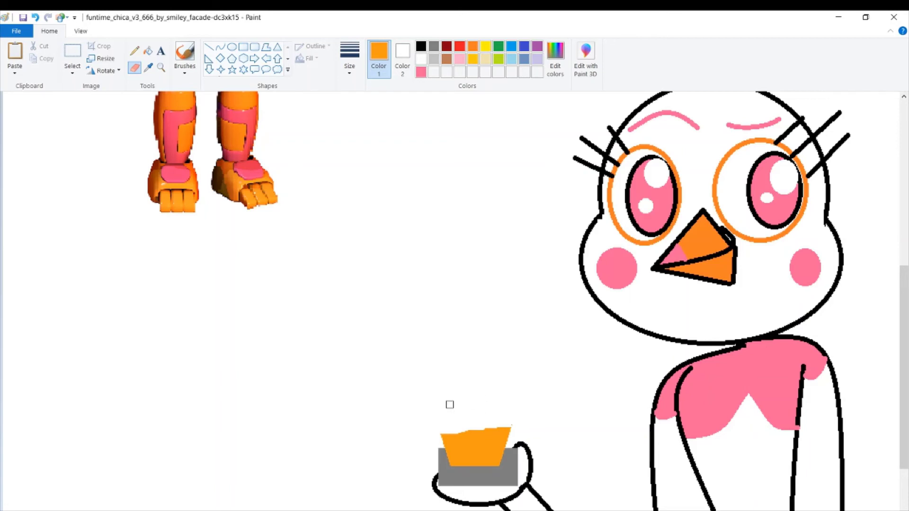
# Draw a pink oval, place it on top of the orange wrapper as the cupcake's frosting, and fill it with the same pink.
pyautogui.click(231, 47)
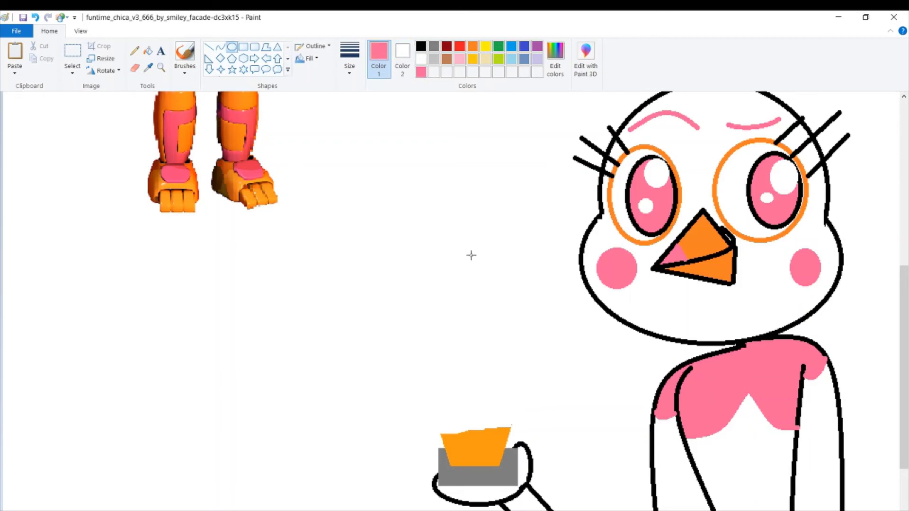
pyautogui.moveTo(471, 255); pyautogui.dragTo(550, 324)
pyautogui.moveTo(532, 288); pyautogui.dragTo(489, 412)
pyautogui.scroll(6, 521, 328)
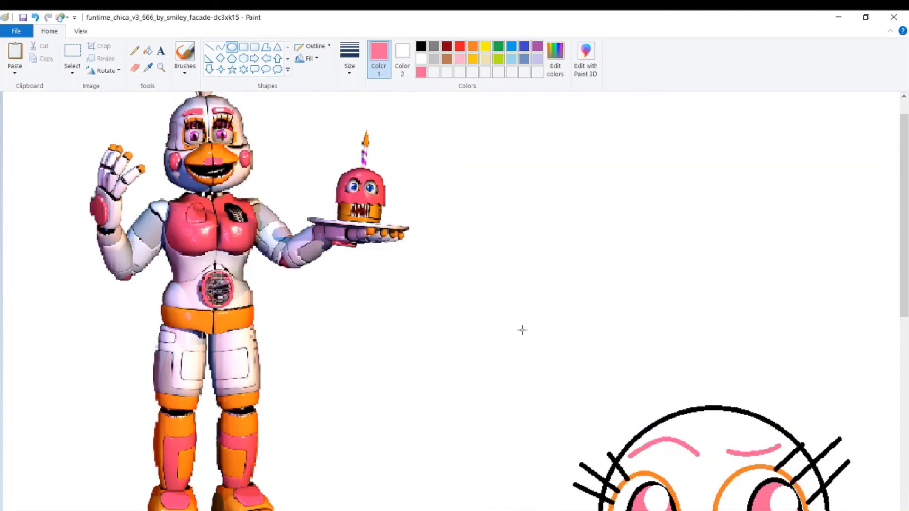
pyautogui.scroll(-6, 523, 330)
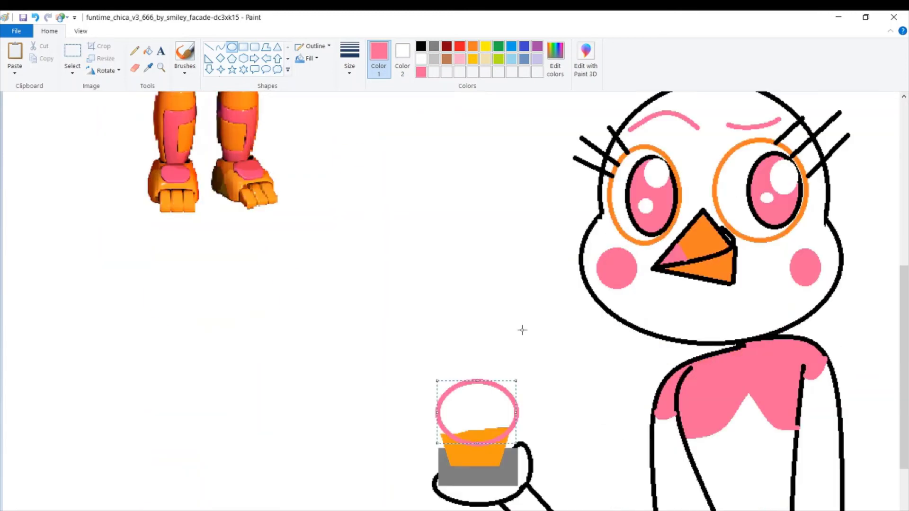
pyautogui.click(148, 51)
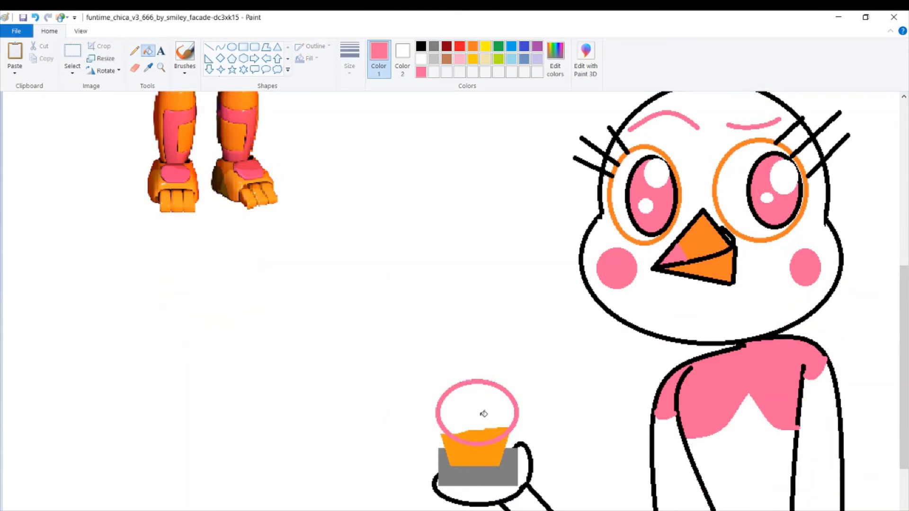
pyautogui.click(483, 414)
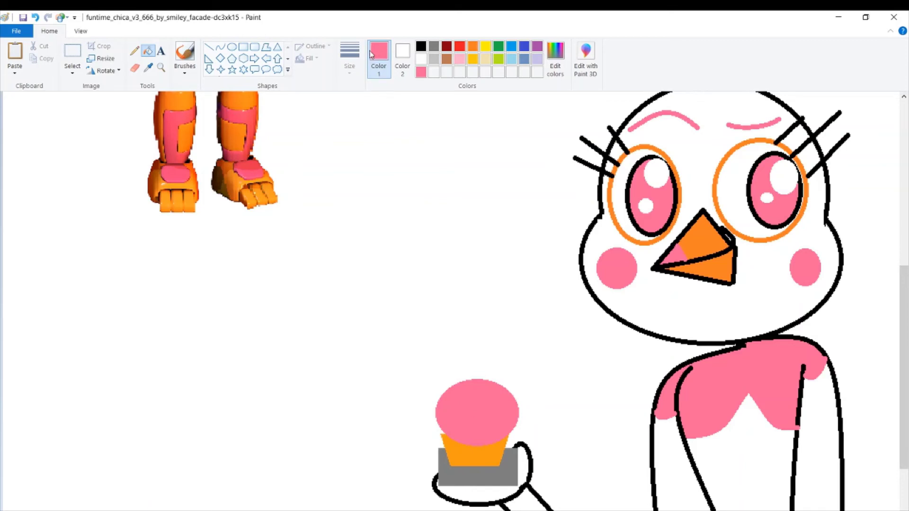
# Draw two blue ovals on the pink frosting as eyes, the right one smaller, and fill both with the same blue.
pyautogui.click(231, 47)
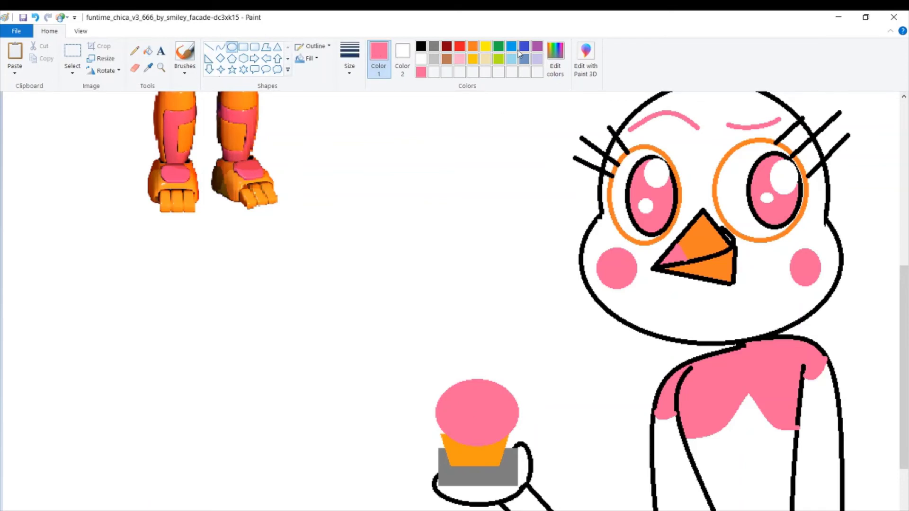
pyautogui.click(512, 47)
pyautogui.moveTo(458, 391); pyautogui.dragTo(514, 422)
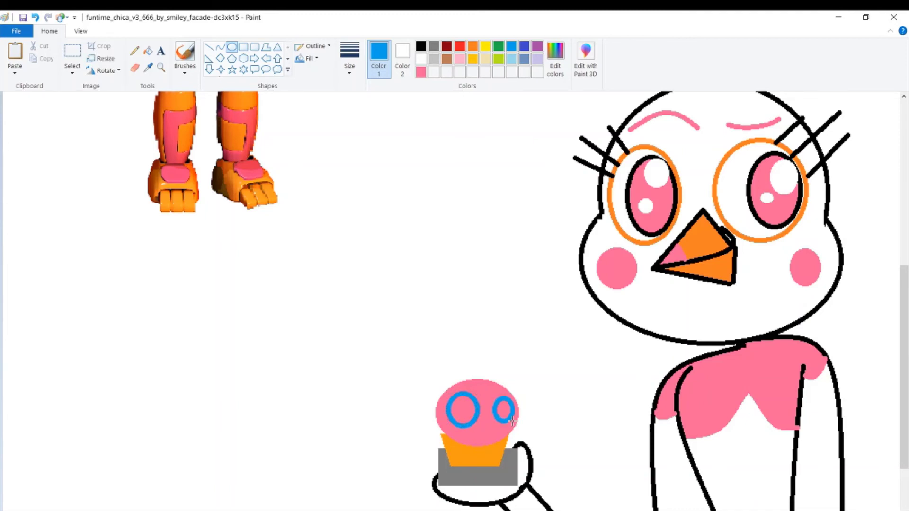
pyautogui.click(149, 50)
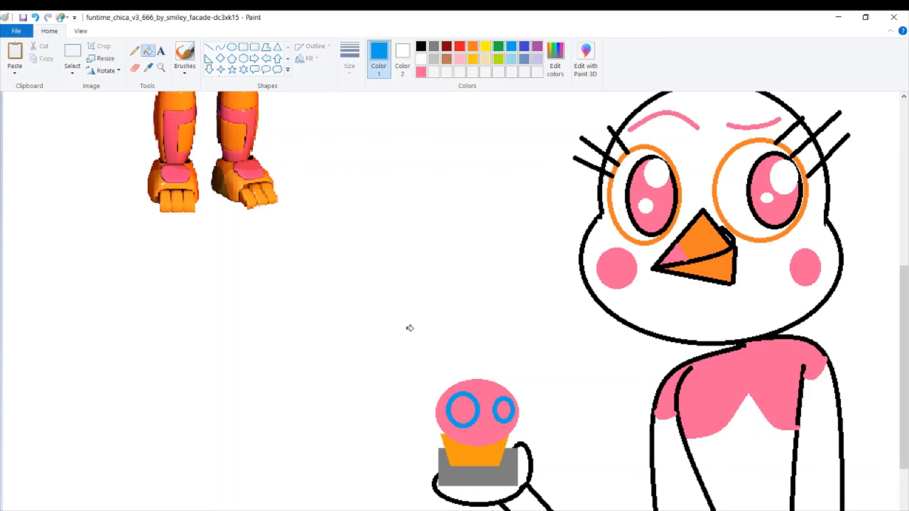
pyautogui.click(470, 409)
pyautogui.click(506, 407)
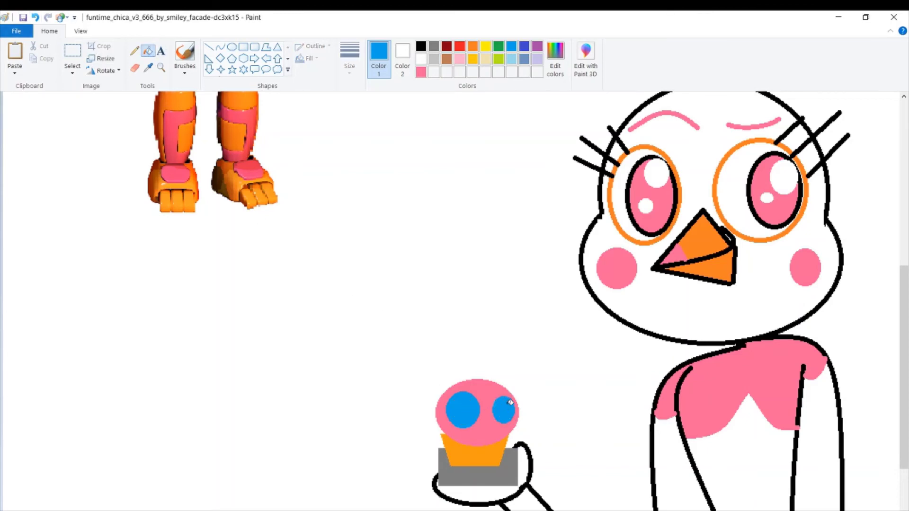
# Draw a short black curve across the orange wrapper as the cupcake's smile.
pyautogui.click(221, 47)
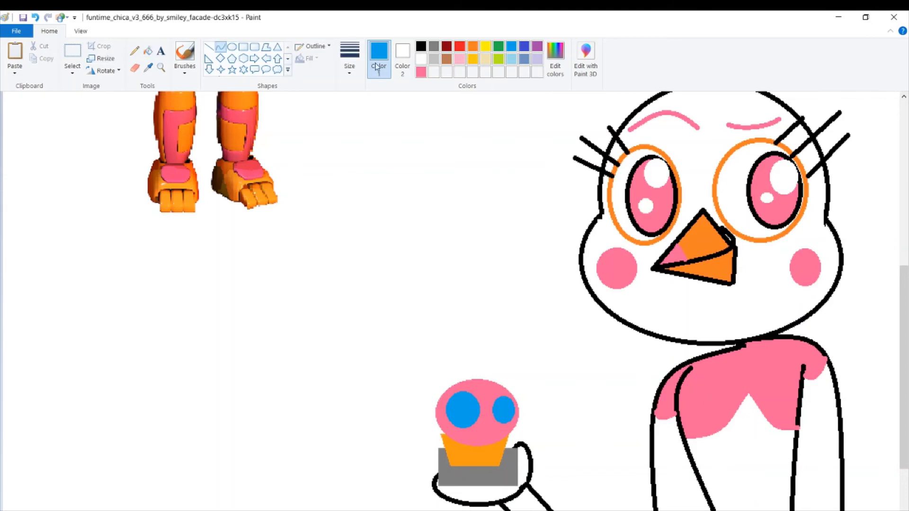
pyautogui.click(421, 47)
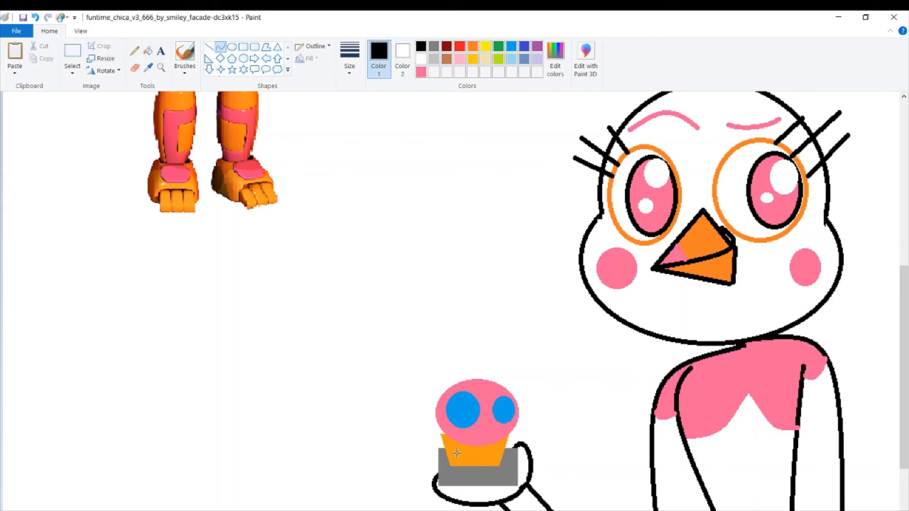
pyautogui.moveTo(456, 453)
pyautogui.mouseDown()
pyautogui.moveTo(497, 457)
pyautogui.moveTo(475, 460)
pyautogui.mouseUp()
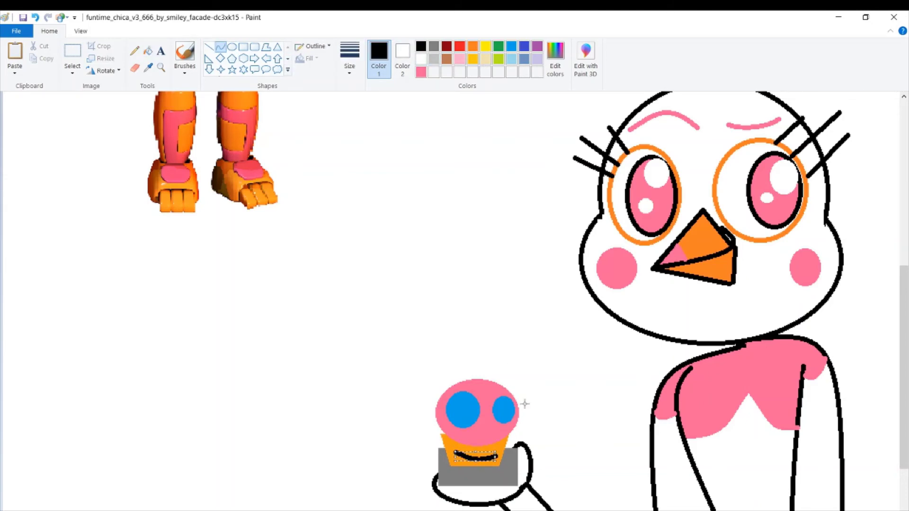
# Draw a short upright purple line rising from the top of the frosting as the candle.
pyautogui.click(209, 47)
pyautogui.click(536, 47)
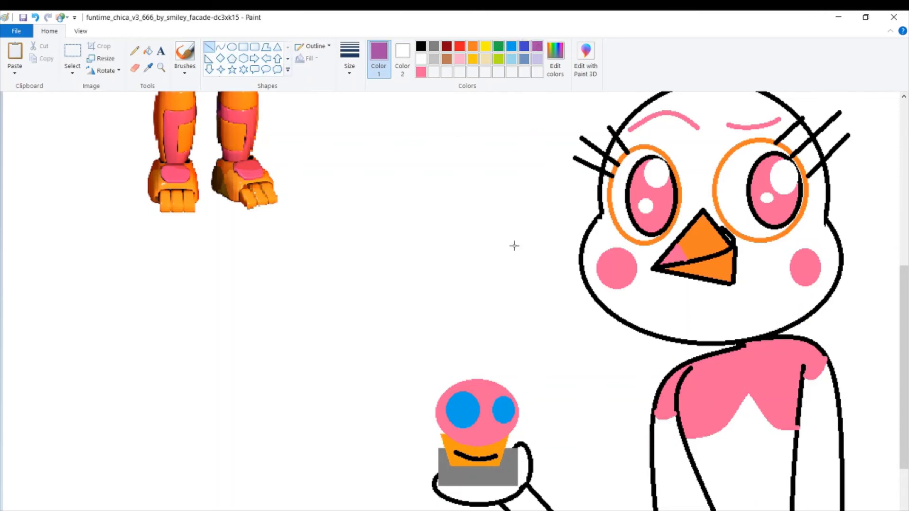
pyautogui.moveTo(479, 381)
pyautogui.mouseDown()
pyautogui.moveTo(481, 309)
pyautogui.moveTo(479, 343)
pyautogui.mouseUp()
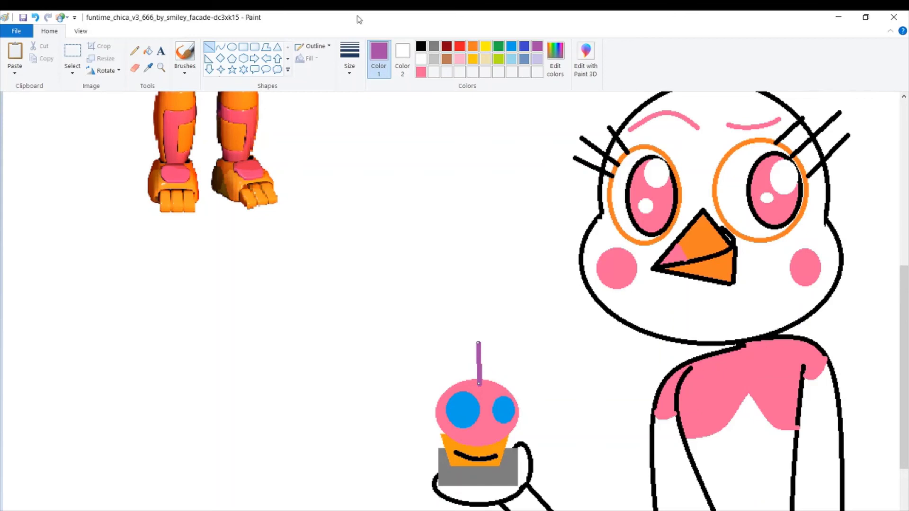
# Draw a small orange oval at the candle's tip as the flame and fill it with the same orange.
pyautogui.click(231, 46)
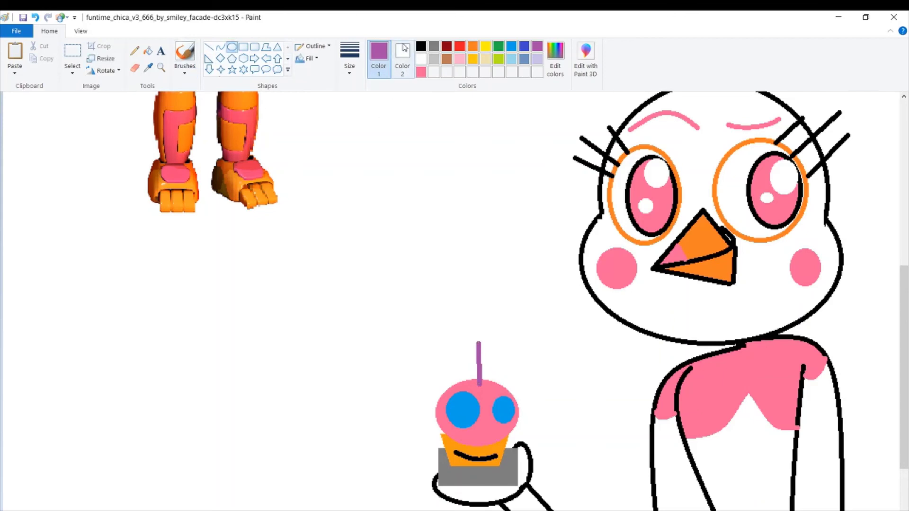
pyautogui.click(473, 46)
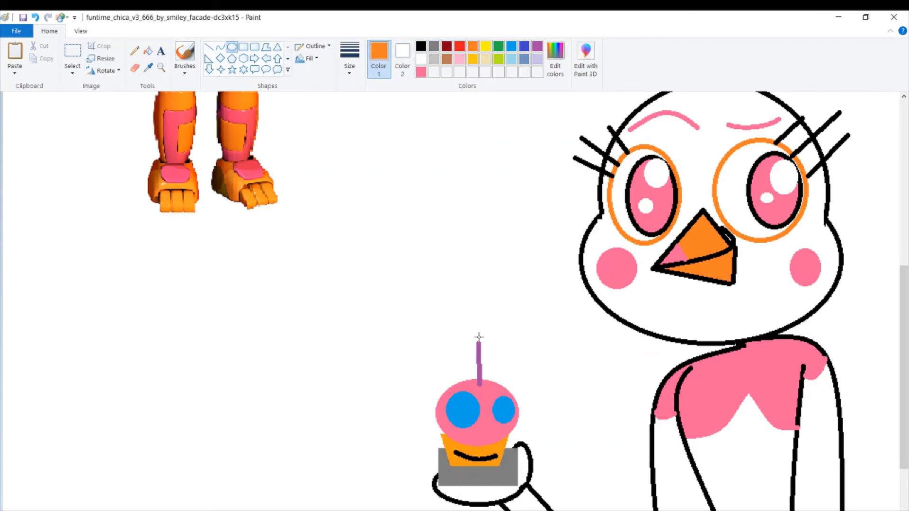
pyautogui.moveTo(472, 340)
pyautogui.mouseDown()
pyautogui.moveTo(485, 354)
pyautogui.moveTo(469, 335)
pyautogui.mouseUp()
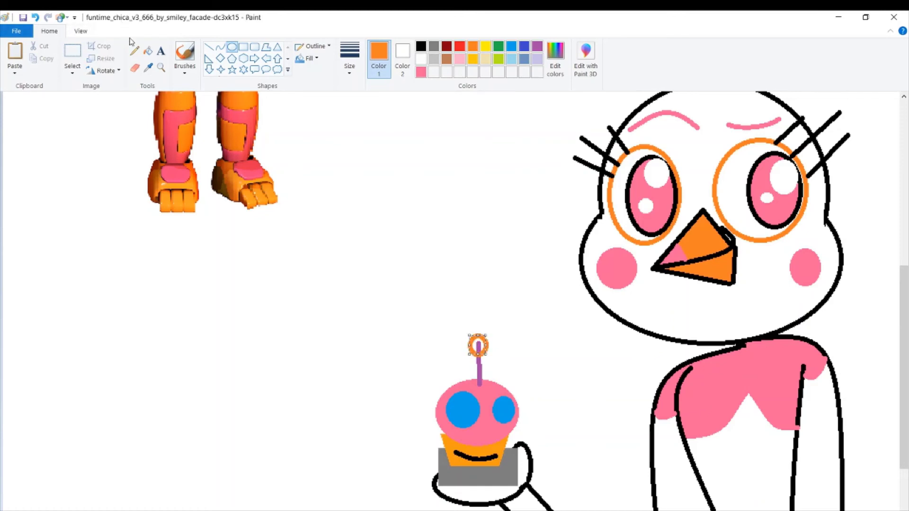
pyautogui.click(152, 55)
pyautogui.click(484, 342)
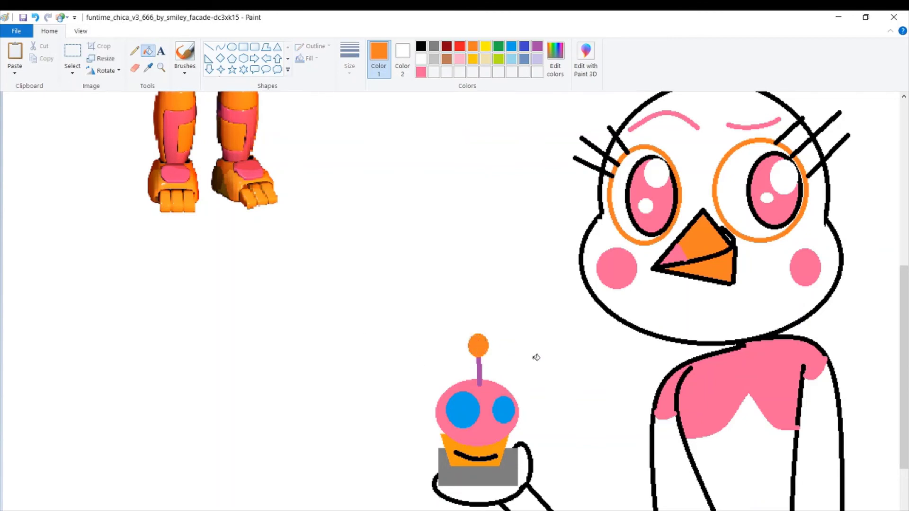
# Draw two black diagonal lines fanning out left and right from the top of the head, and undo the stray mark beside them.
pyautogui.scroll(-2, 536, 357)
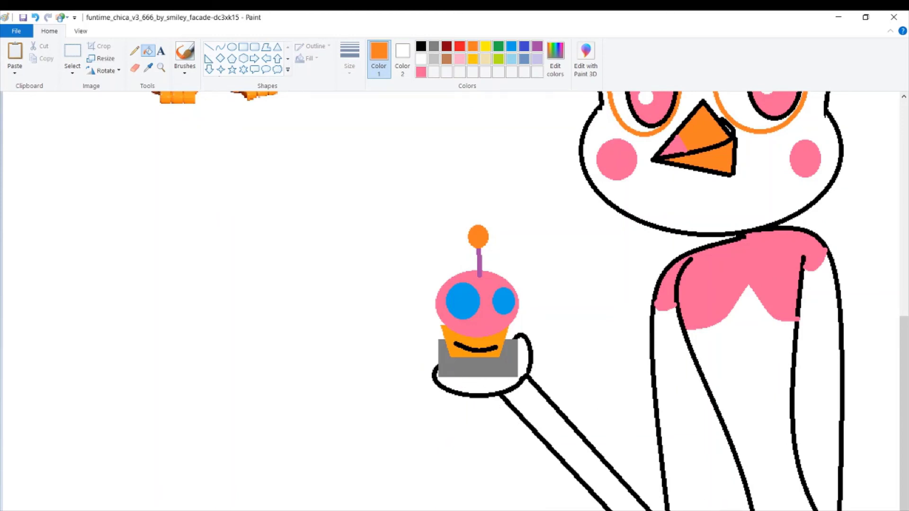
pyautogui.hotkey('ctrl', 'pagedown')
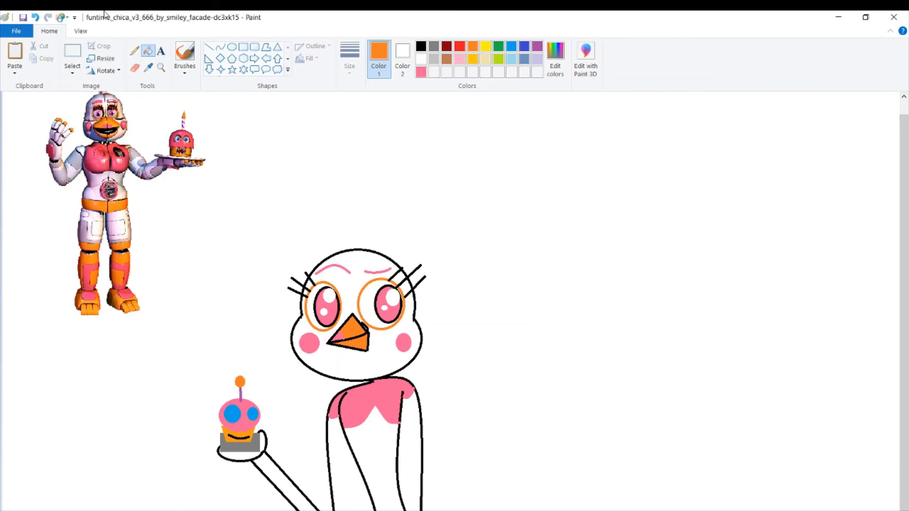
pyautogui.click(209, 47)
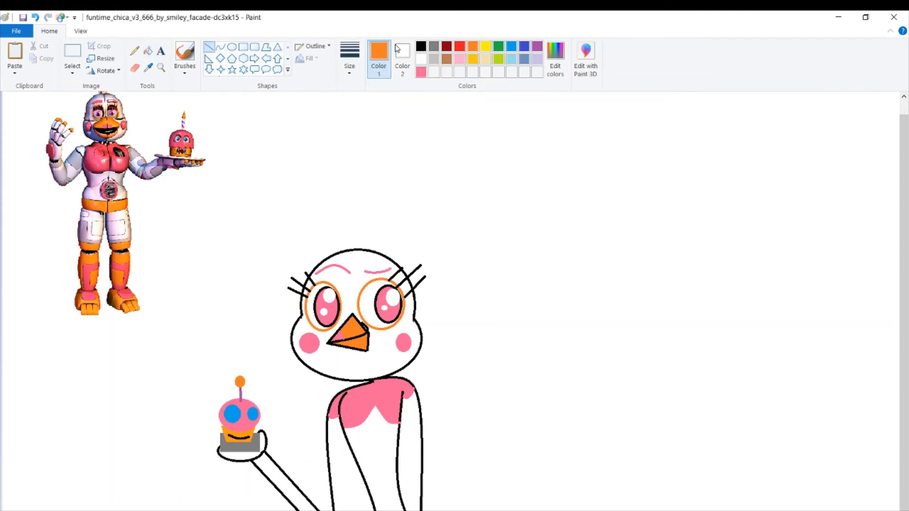
pyautogui.click(421, 46)
pyautogui.moveTo(343, 250)
pyautogui.mouseDown()
pyautogui.moveTo(407, 206)
pyautogui.moveTo(309, 227)
pyautogui.mouseUp()
pyautogui.moveTo(395, 220); pyautogui.dragTo(314, 249)
pyautogui.moveTo(237, 252); pyautogui.dragTo(282, 223)
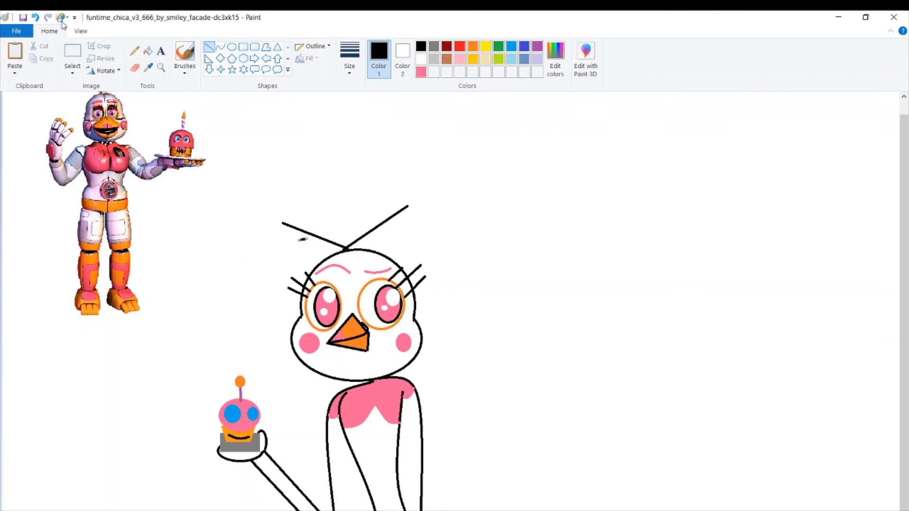
pyautogui.click(35, 18)
# Close both diagonal lines into narrow spikes with a second black line each, and add a taller upright spike between them.
pyautogui.moveTo(284, 223); pyautogui.dragTo(339, 251)
pyautogui.moveTo(407, 207); pyautogui.dragTo(364, 247)
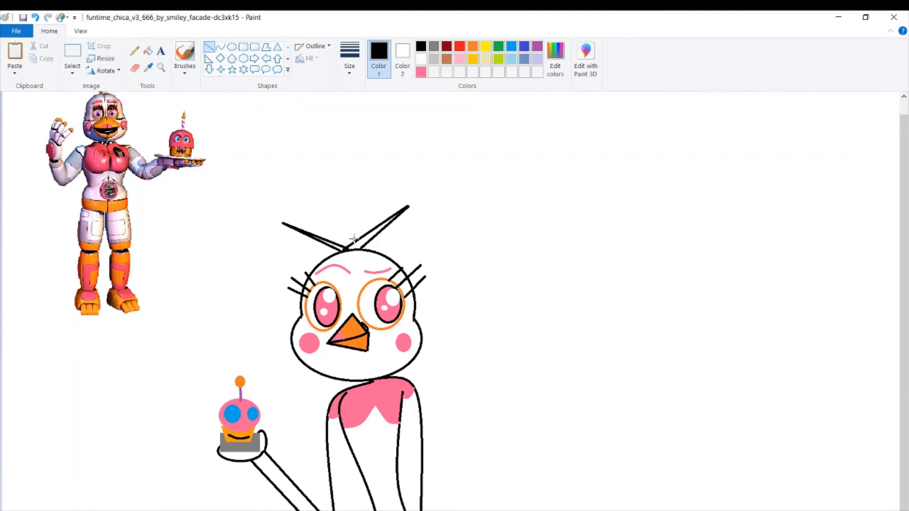
pyautogui.moveTo(354, 239); pyautogui.dragTo(336, 189)
pyautogui.moveTo(337, 189); pyautogui.dragTo(348, 250)
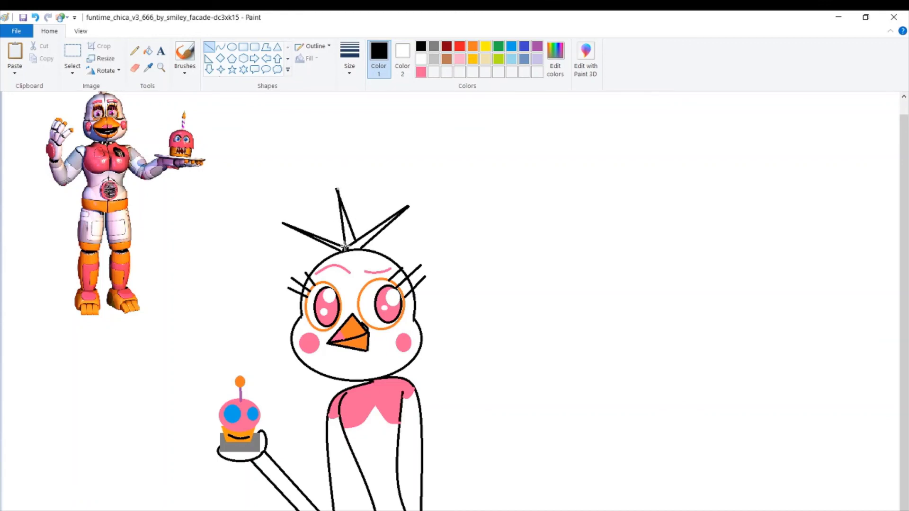
# Draw a small pink circle on the lower torso with the Oval tool and fill its inside with dark gray.
pyautogui.scroll(1, 488, 270)
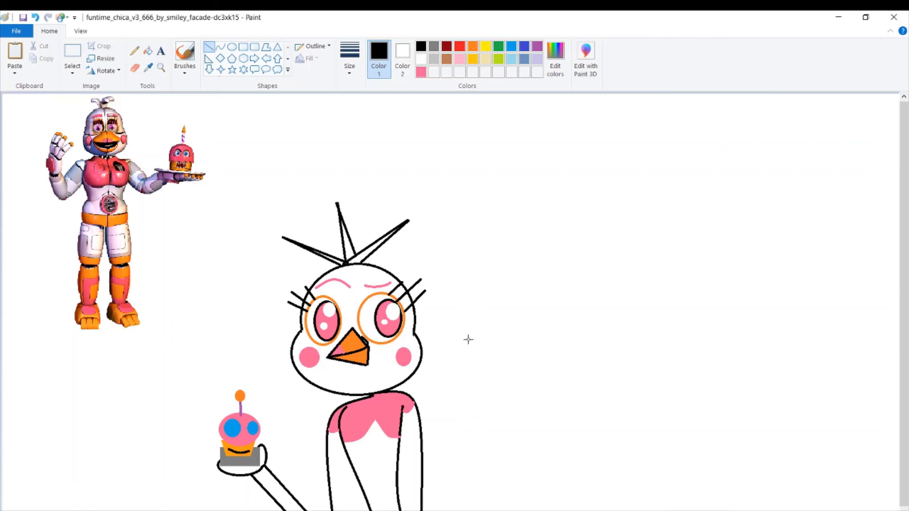
pyautogui.scroll(-1, 620, 380)
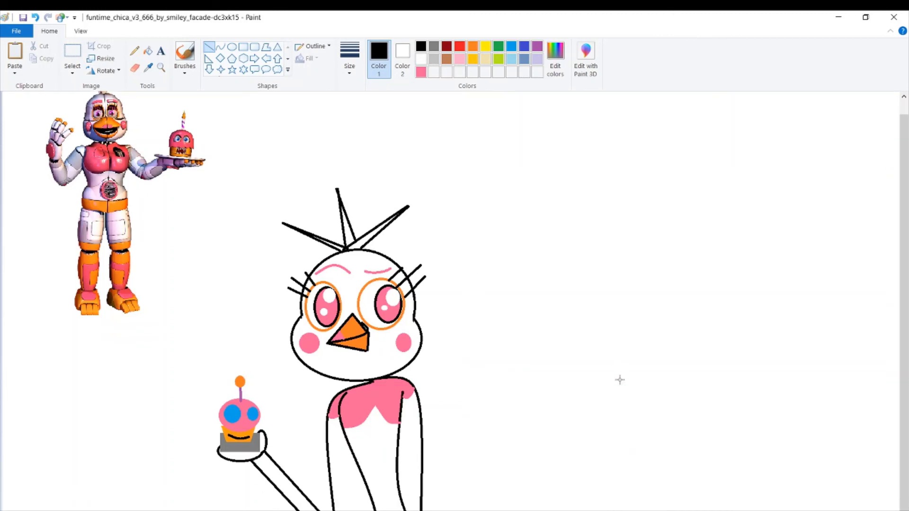
pyautogui.click(232, 47)
pyautogui.click(420, 71)
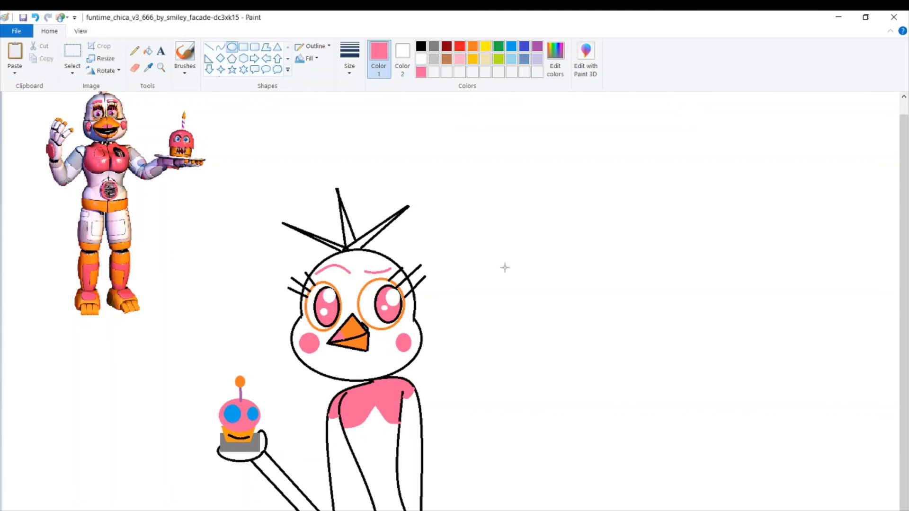
pyautogui.moveTo(374, 453)
pyautogui.mouseDown()
pyautogui.moveTo(406, 487)
pyautogui.moveTo(377, 475)
pyautogui.moveTo(378, 452)
pyautogui.moveTo(370, 466)
pyautogui.moveTo(384, 492)
pyautogui.mouseUp()
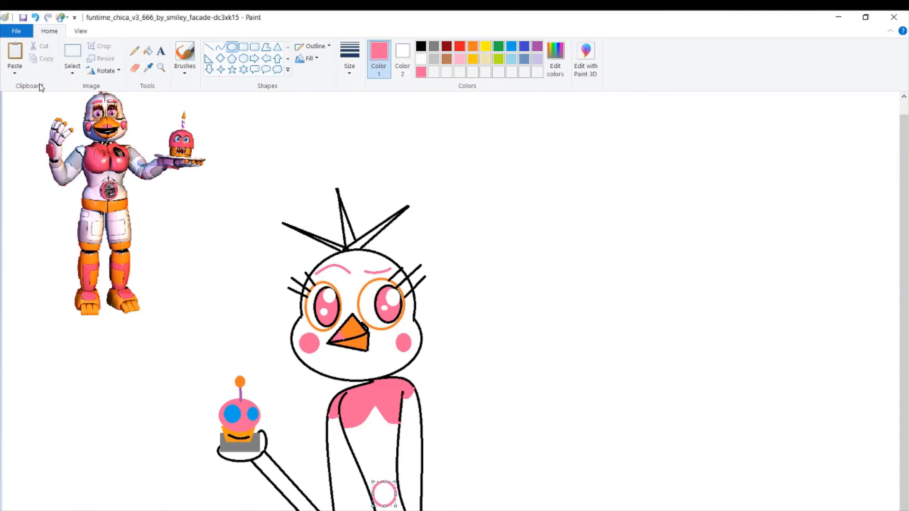
pyautogui.click(149, 52)
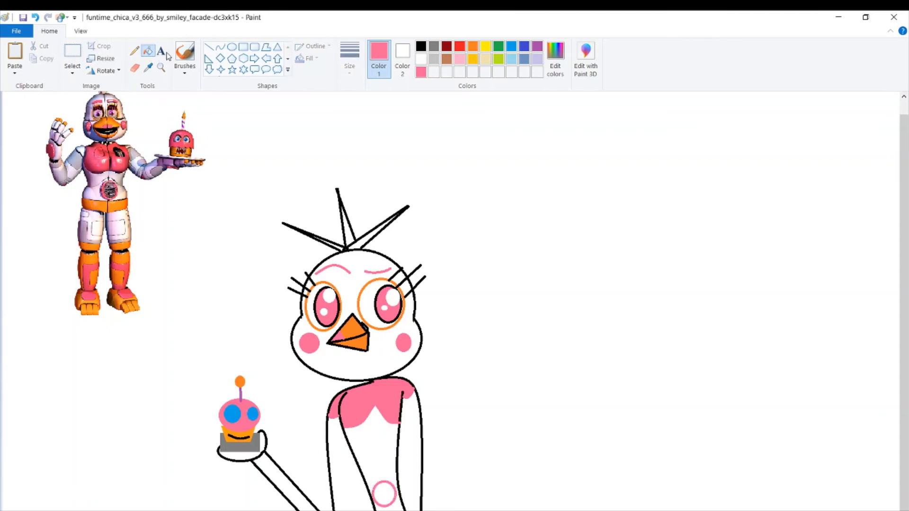
pyautogui.click(434, 46)
pyautogui.click(390, 487)
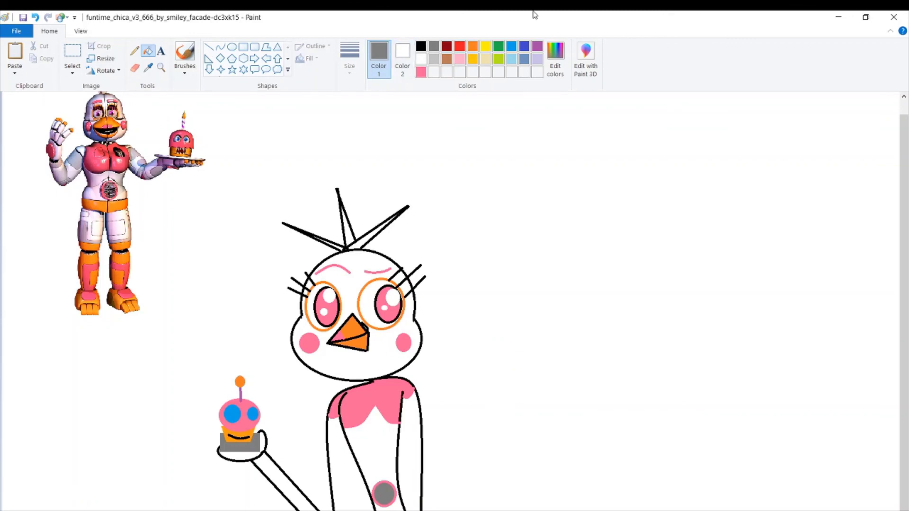
# Mix a very pale pink, RGB 255, 238, 243, from the custom pink, try it as the head's fill, and undo the fill.
pyautogui.click(421, 46)
pyautogui.click(421, 73)
pyautogui.click(555, 57)
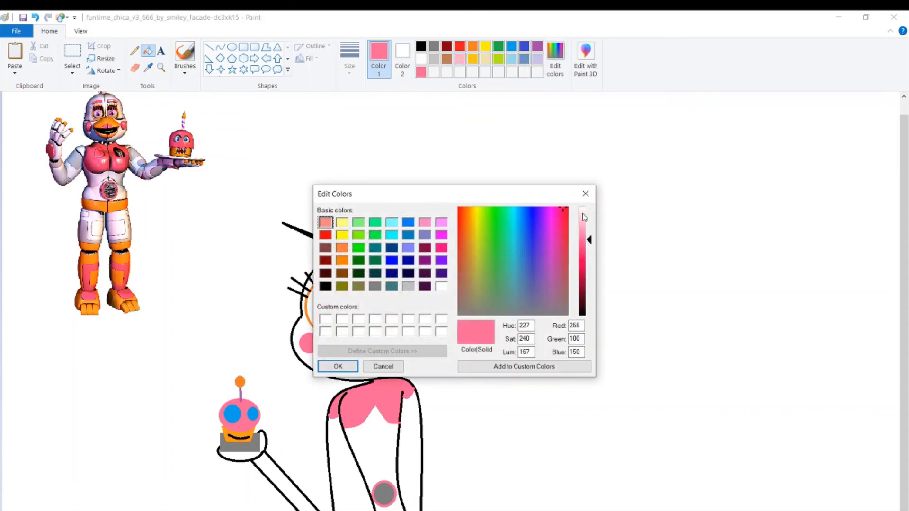
pyautogui.moveTo(584, 213); pyautogui.dragTo(586, 210)
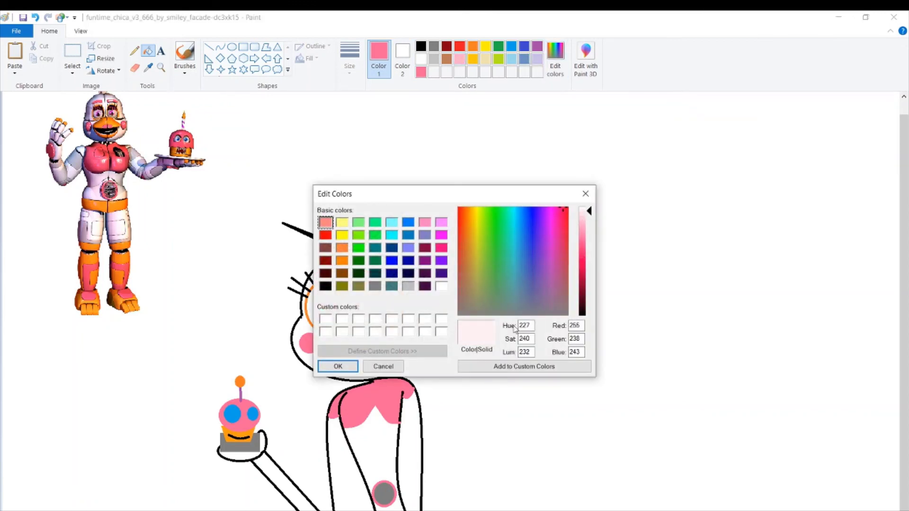
pyautogui.click(337, 366)
pyautogui.click(344, 355)
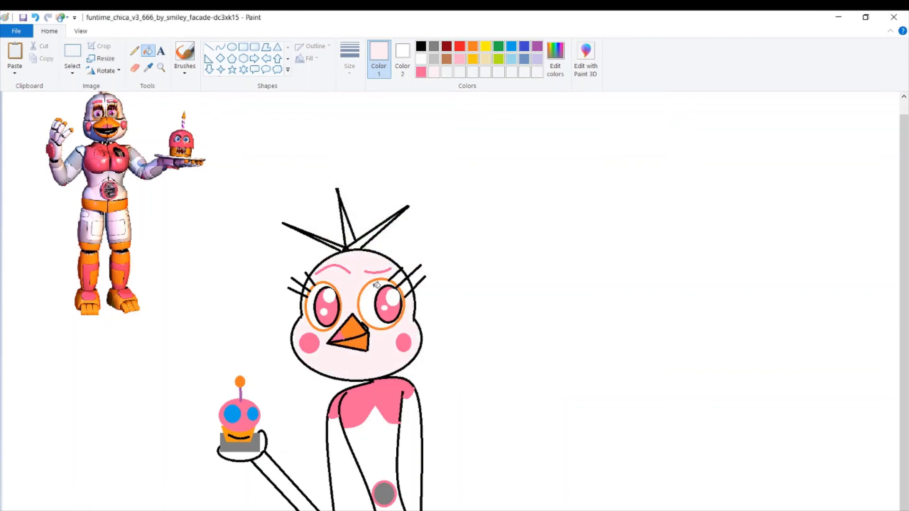
pyautogui.click(35, 18)
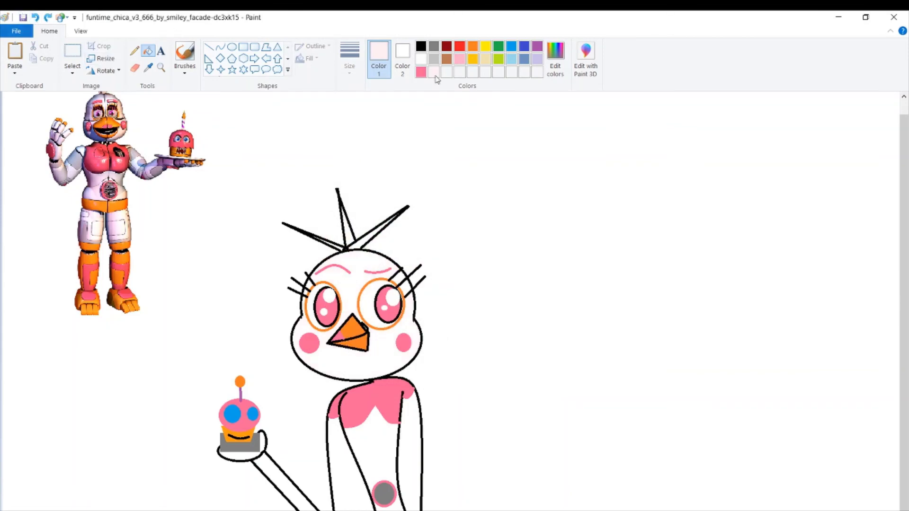
# Fine-tune the luminance of the pale pink and fill the head and body with it.
pyautogui.click(555, 59)
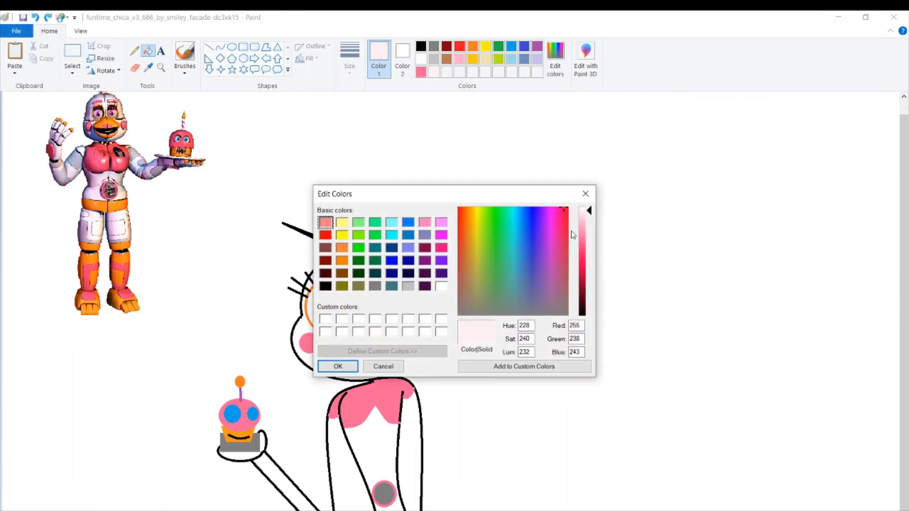
pyautogui.moveTo(586, 214); pyautogui.dragTo(587, 213)
pyautogui.click(337, 367)
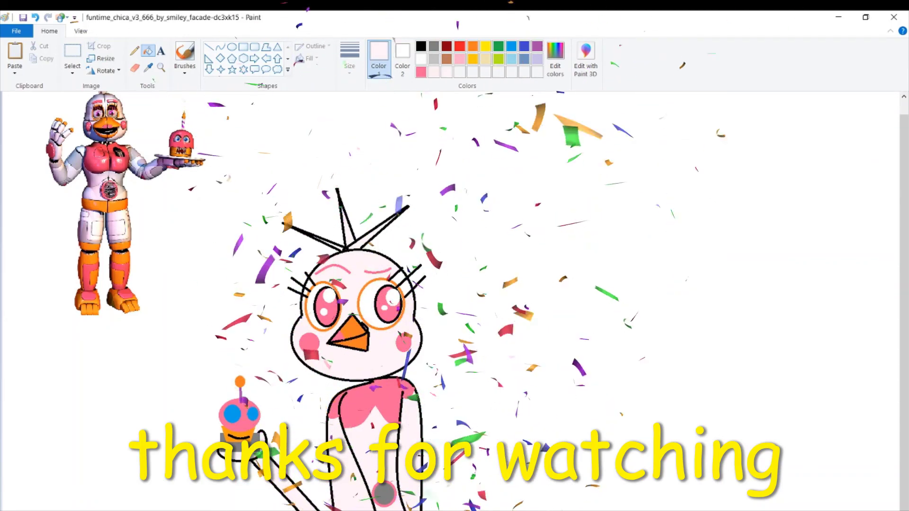
pyautogui.hotkey('alt', 'Tab')
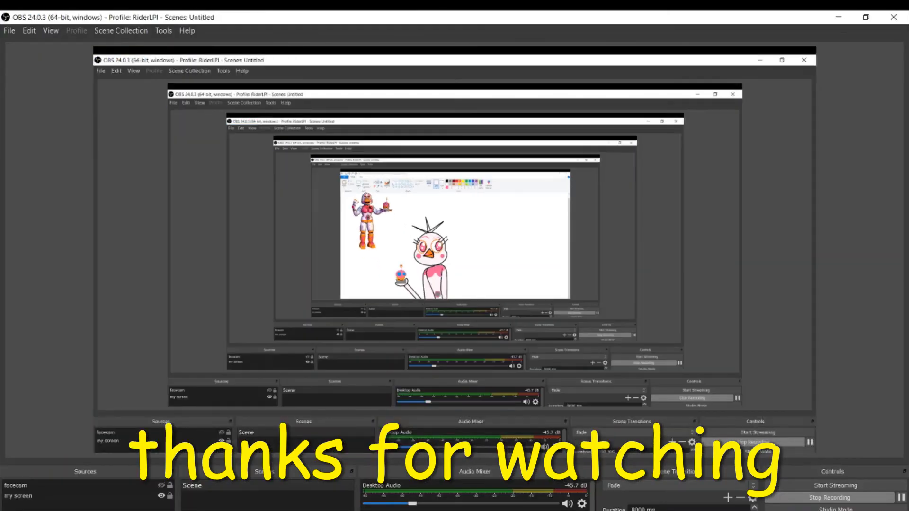